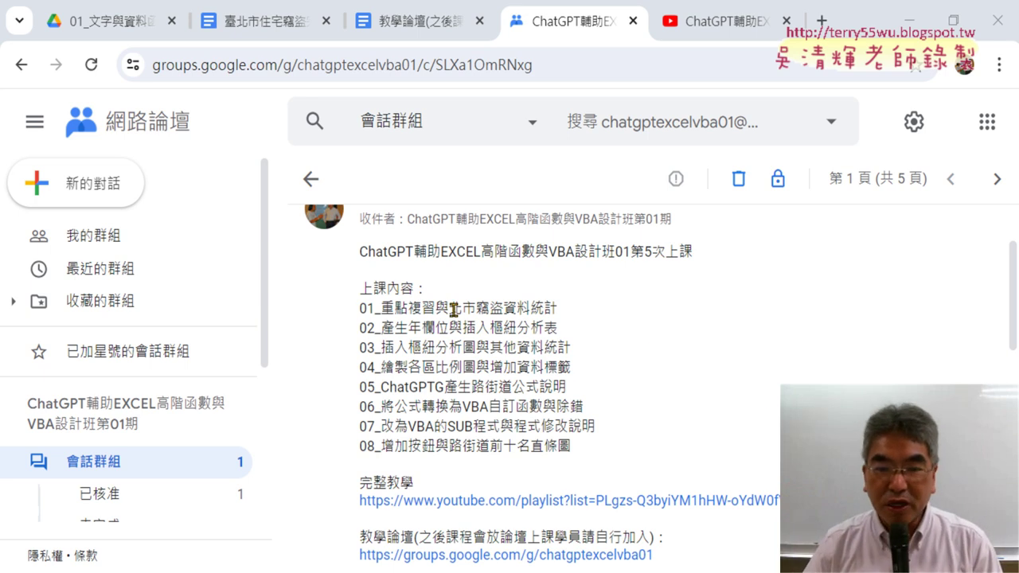
Highlight the Taipei burglary statistics topic in the outline, then go to the 臺北市住宅竊盜完成程式碼 document.
drag(448, 308, 489, 308)
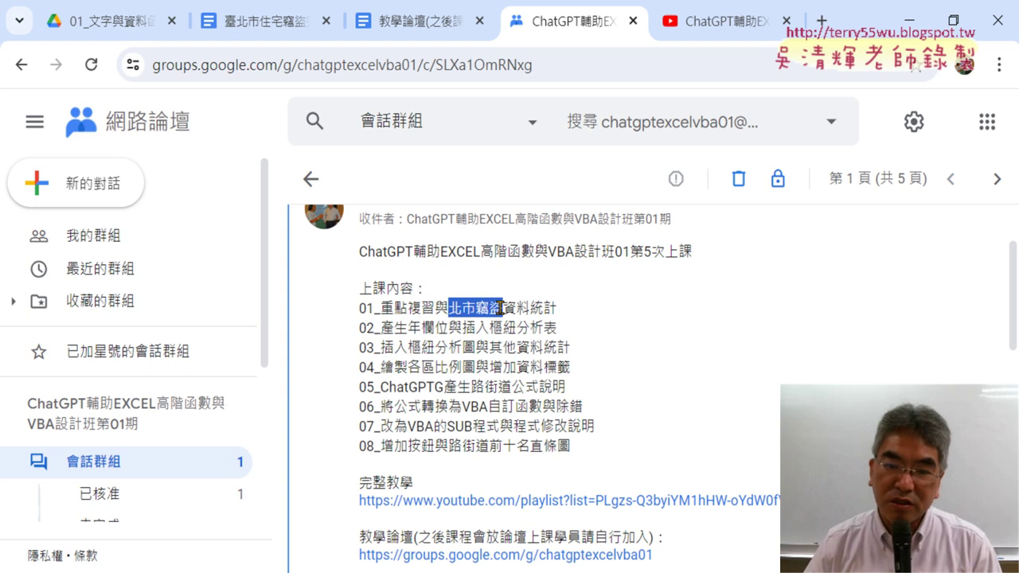
drag(500, 307, 551, 306)
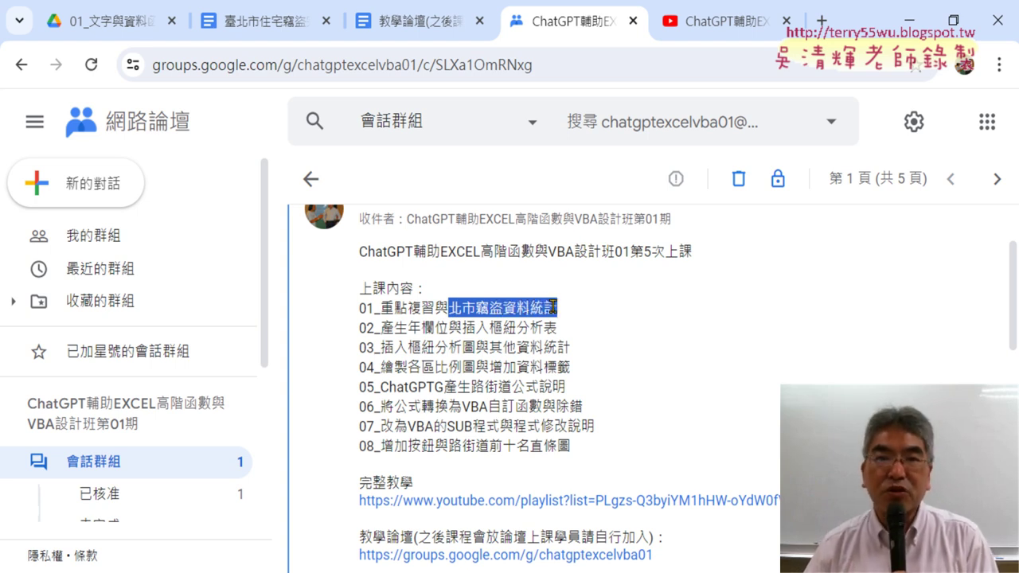
click(263, 24)
Open the 臺北市住宅竊盜點位資訊 dataset page on data.gov.tw, highlight its title, and return to Excel.
click(529, 451)
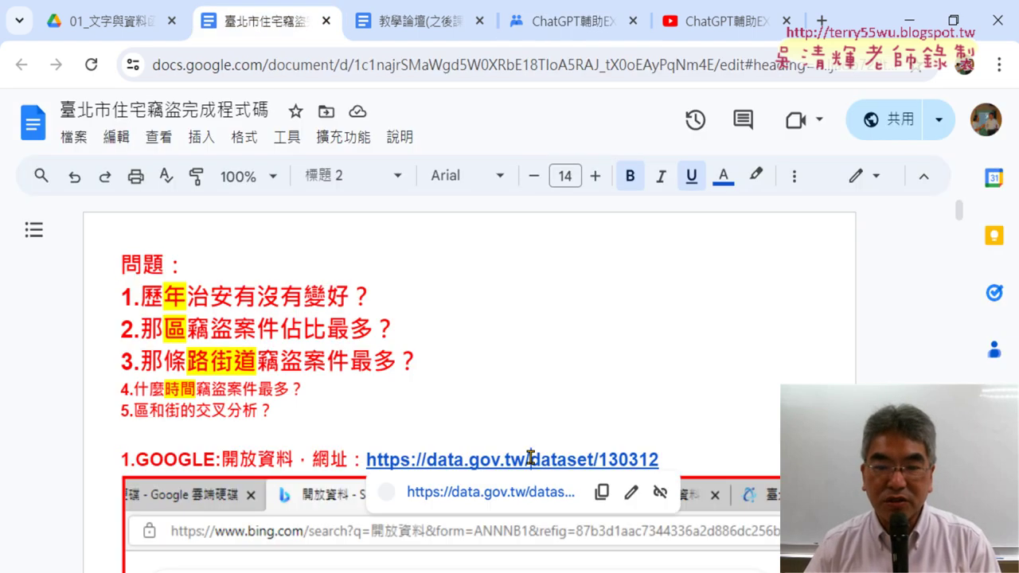
click(470, 493)
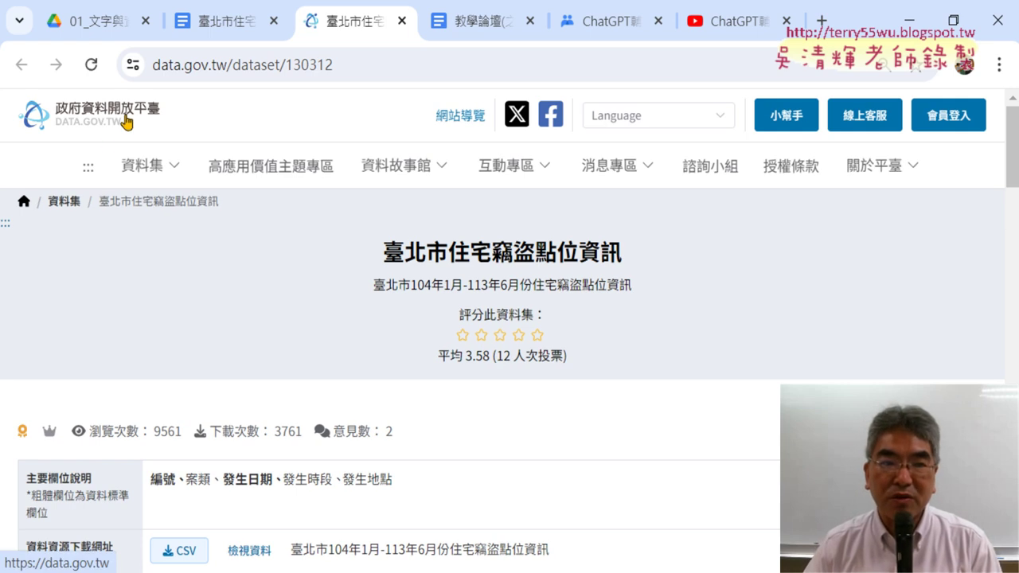
click(126, 120)
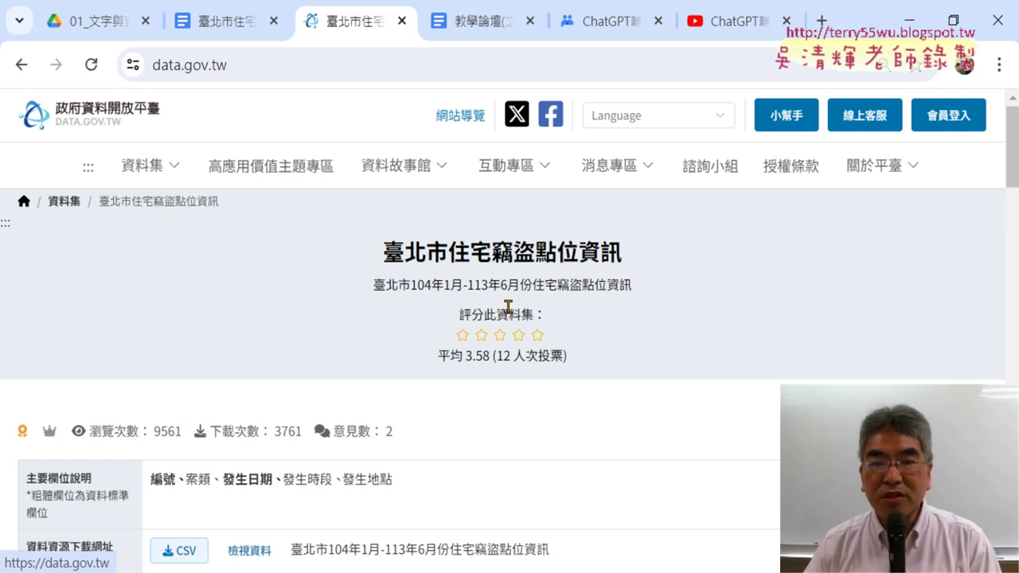
click(22, 65)
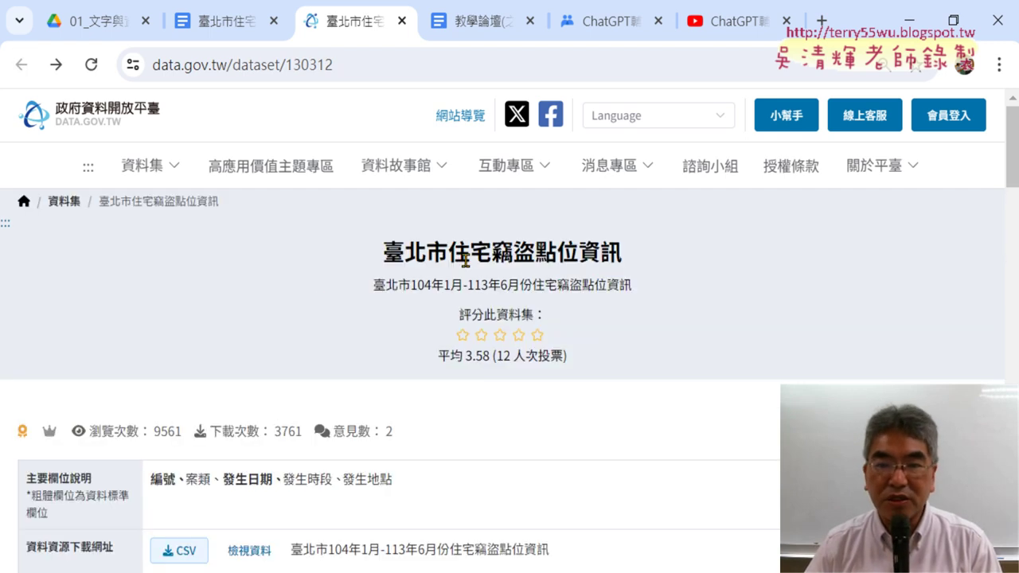
drag(449, 255, 610, 254)
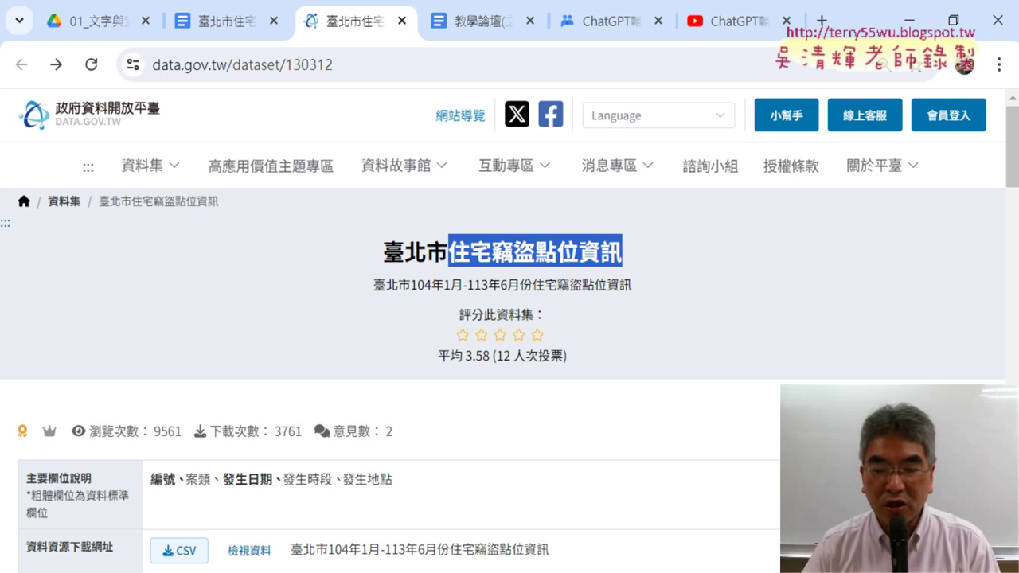
key(alt+Tab)
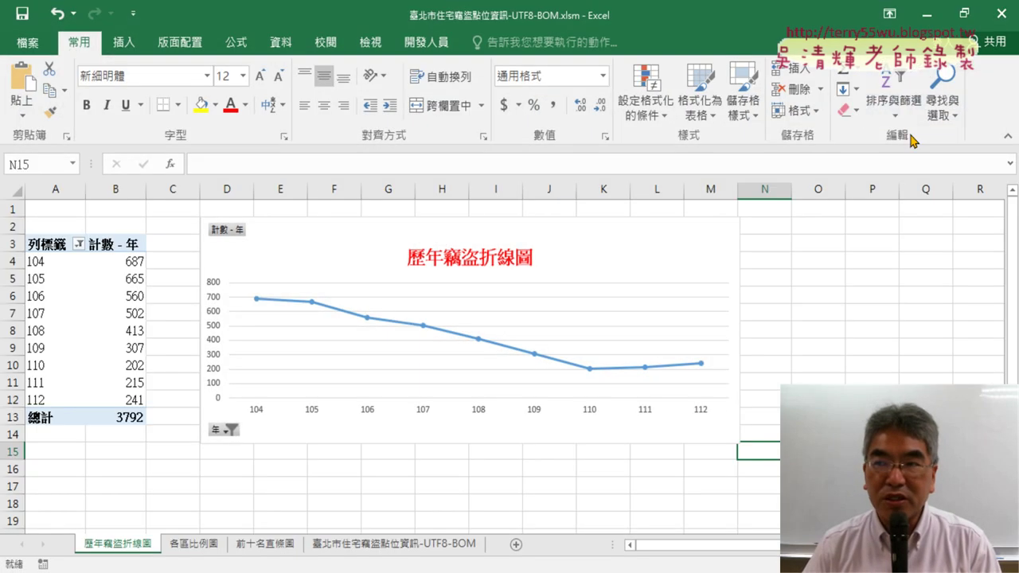
click(924, 19)
click(593, 22)
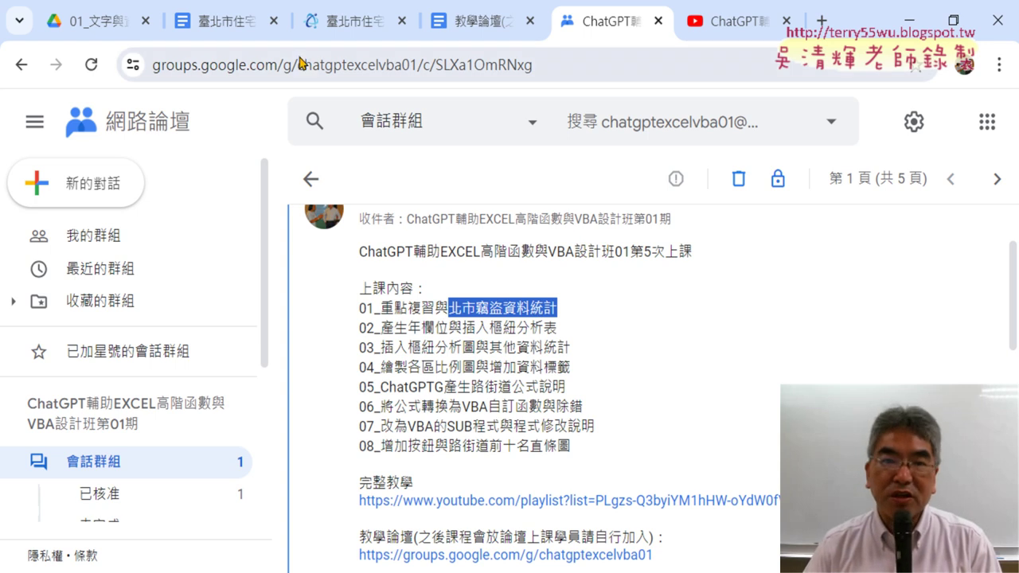
click(361, 29)
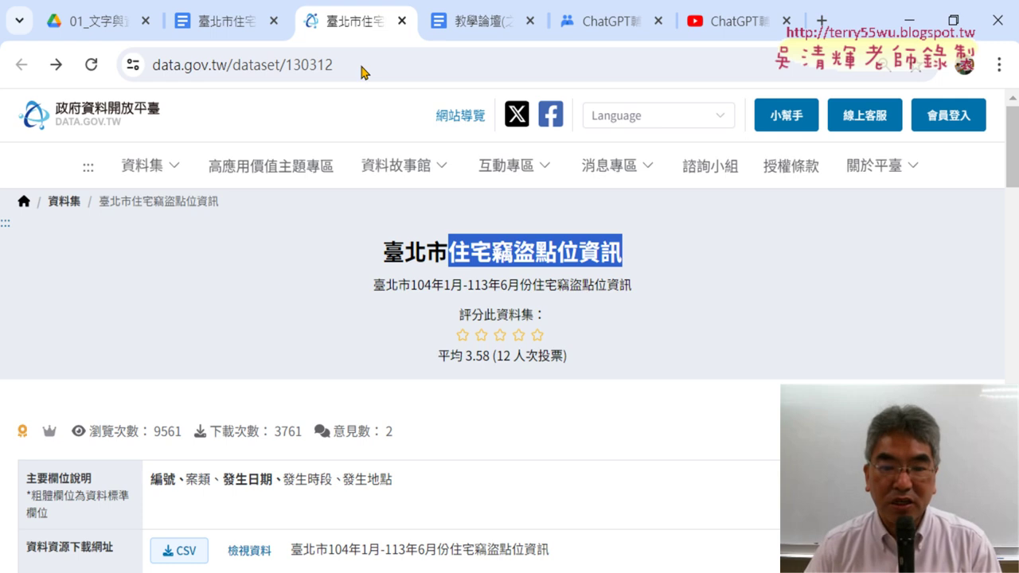
scroll(289, 277, down, 2)
scroll(231, 285, down, 2)
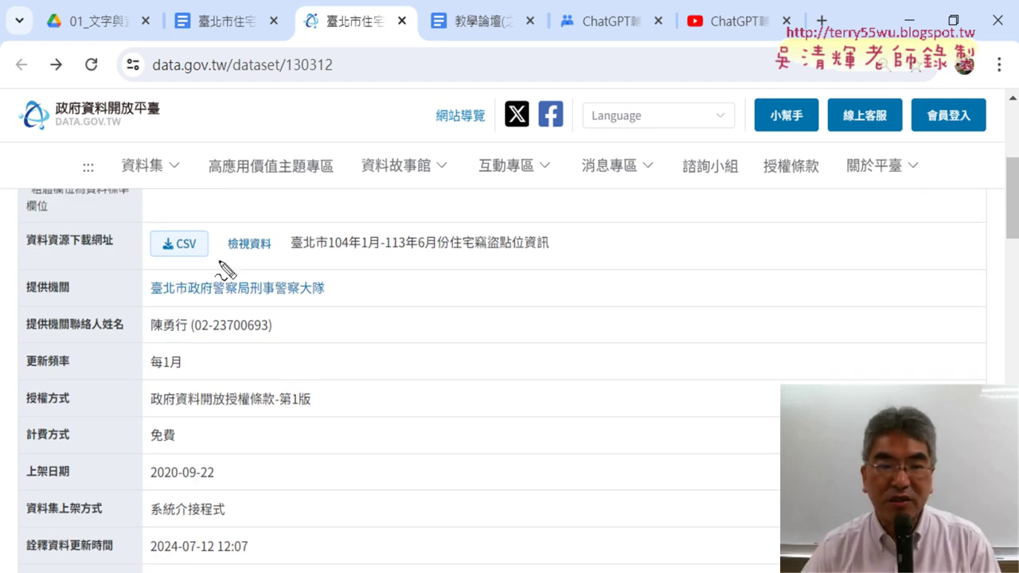
drag(203, 277, 208, 279)
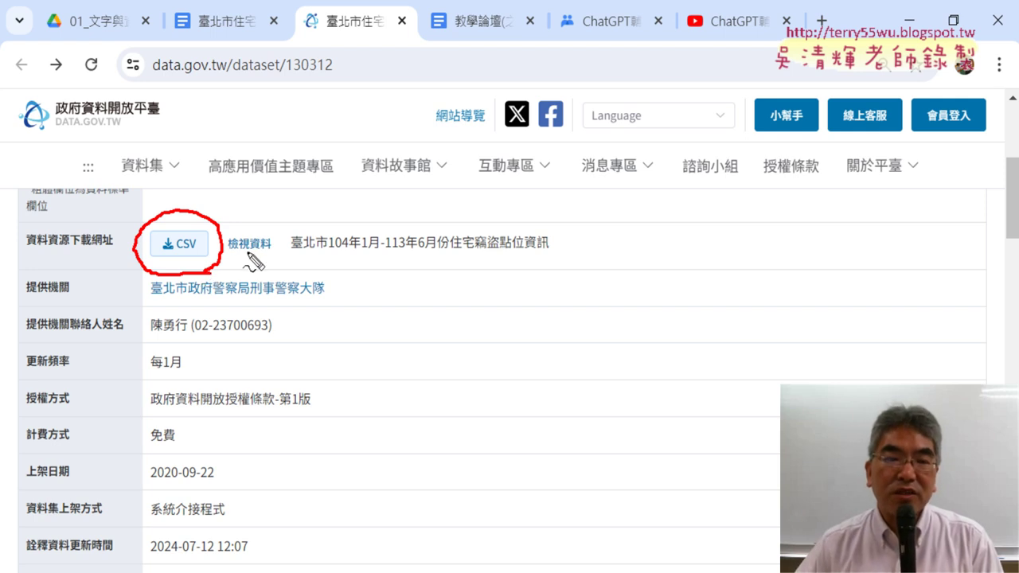
mouse_move(288, 192)
mouse_down()
mouse_move(222, 214)
mouse_move(247, 220)
mouse_up()
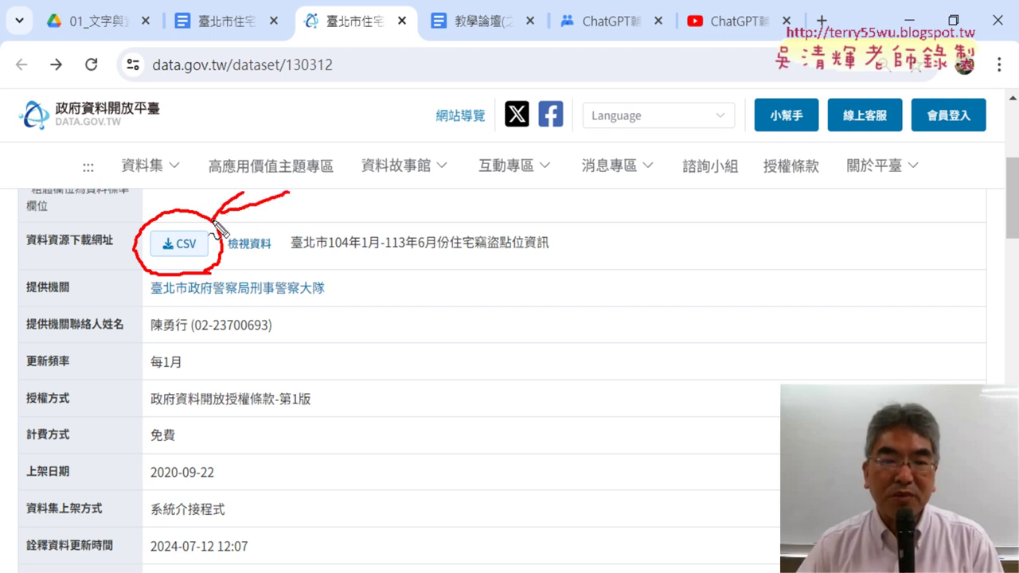
drag(174, 252, 183, 253)
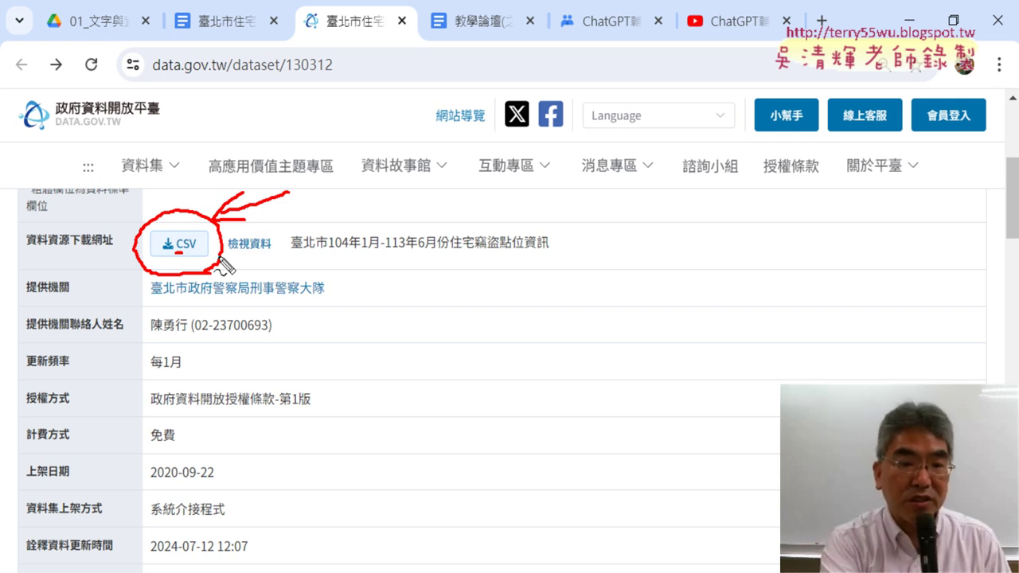
key(Escape)
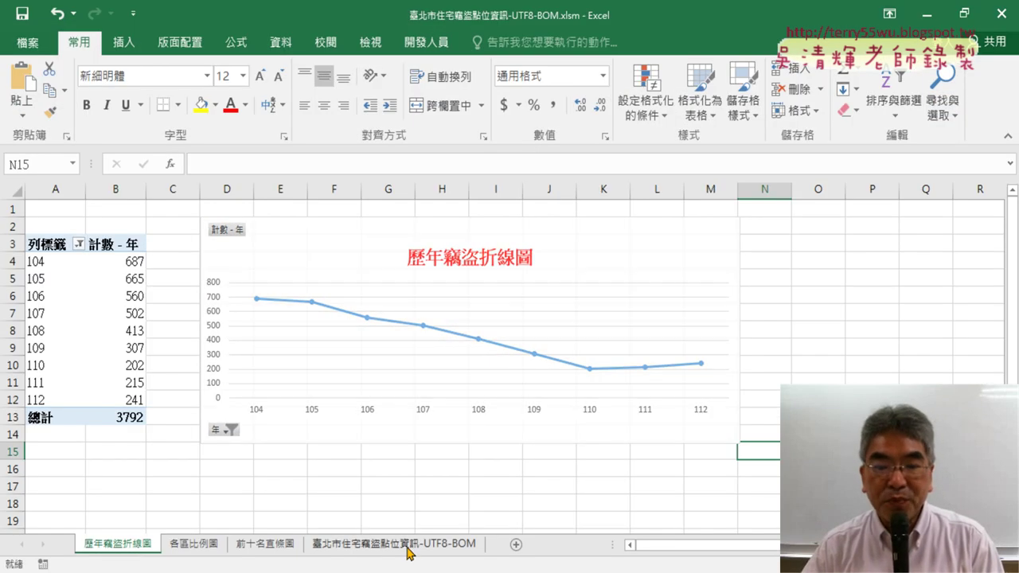
Open the 臺北市住宅竊盜點位資訊-UTF8-BOM sheet, select the 年 column, and mark its header with the pen.
click(409, 548)
click(206, 189)
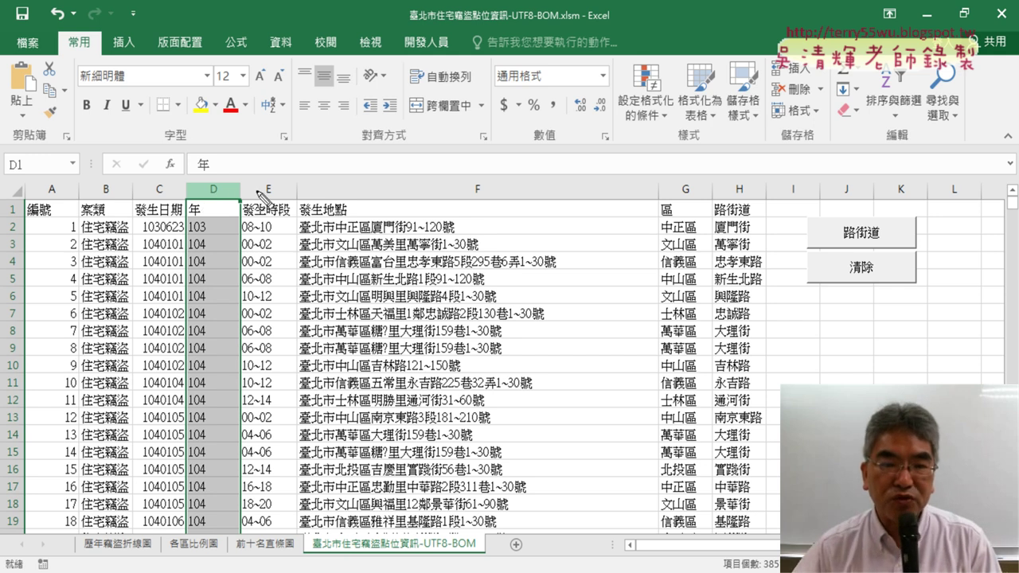
drag(155, 558, 146, 562)
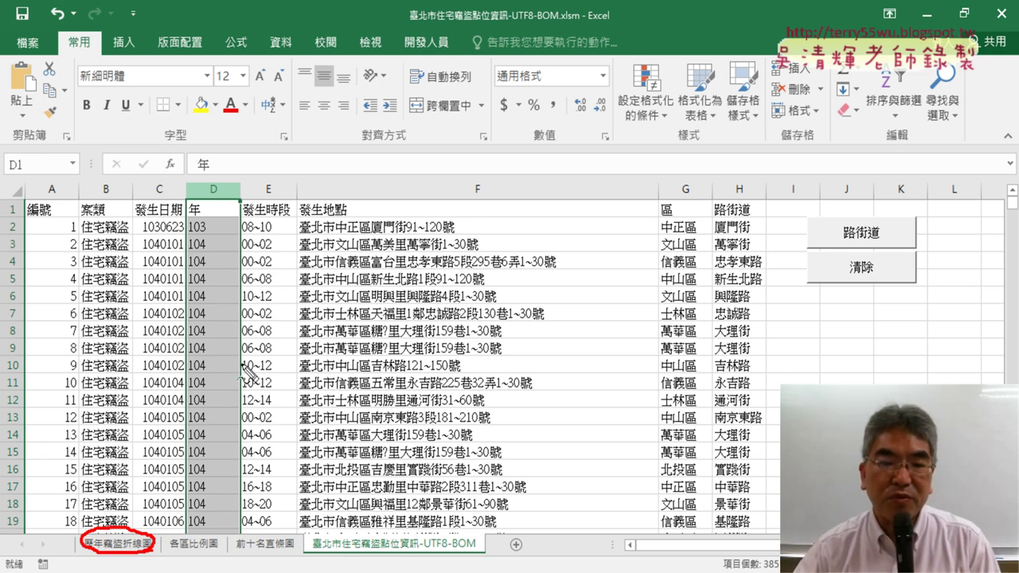
drag(226, 234, 220, 238)
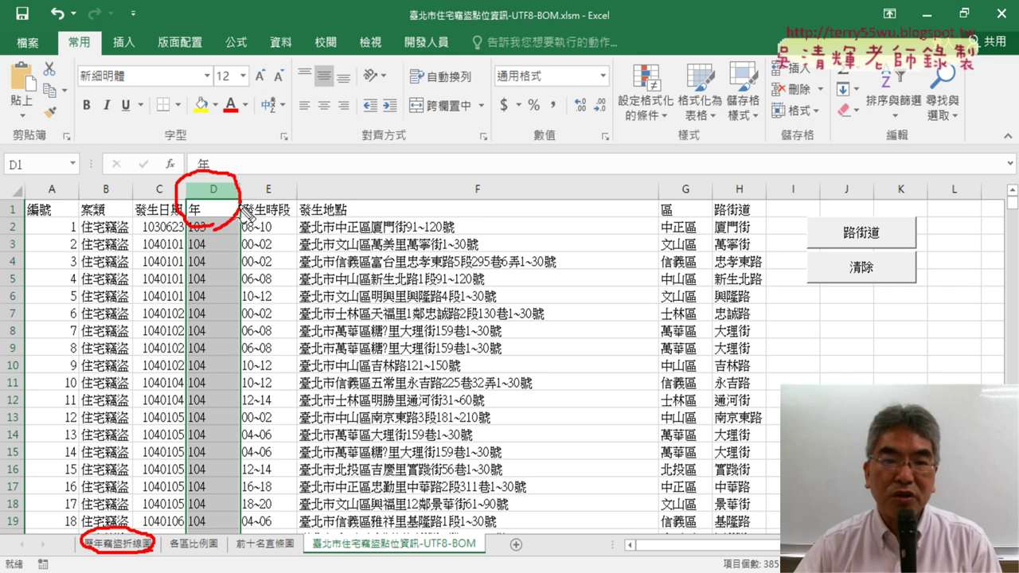
mouse_move(270, 99)
mouse_down()
mouse_move(227, 169)
mouse_move(266, 145)
mouse_up()
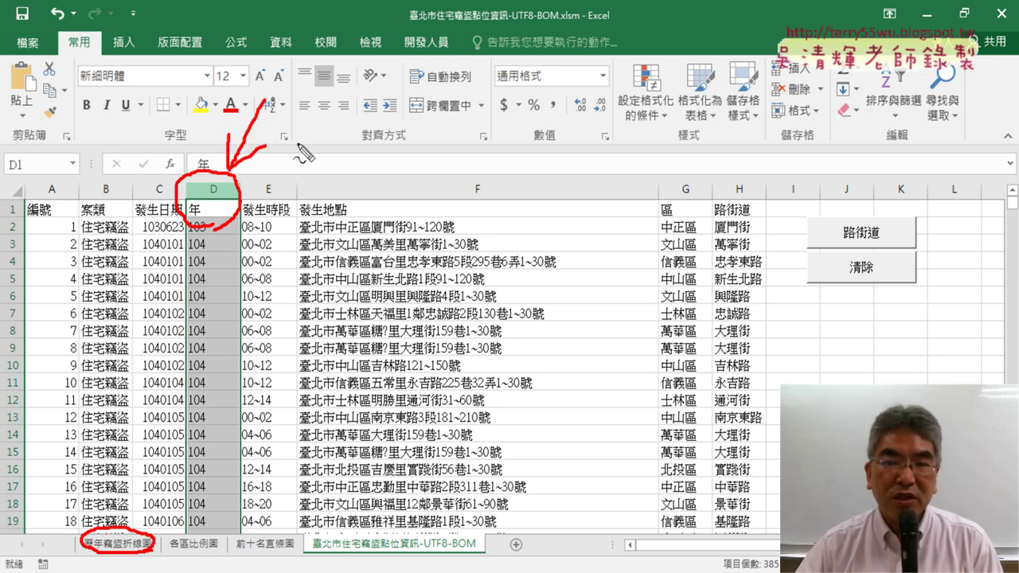
Circle and point arrows at the 區 and 路街道 headers, then erase the annotations.
mouse_move(686, 229)
mouse_down()
mouse_move(637, 187)
mouse_move(694, 231)
mouse_up()
mouse_move(731, 102)
mouse_down()
mouse_move(667, 175)
mouse_move(698, 163)
mouse_up()
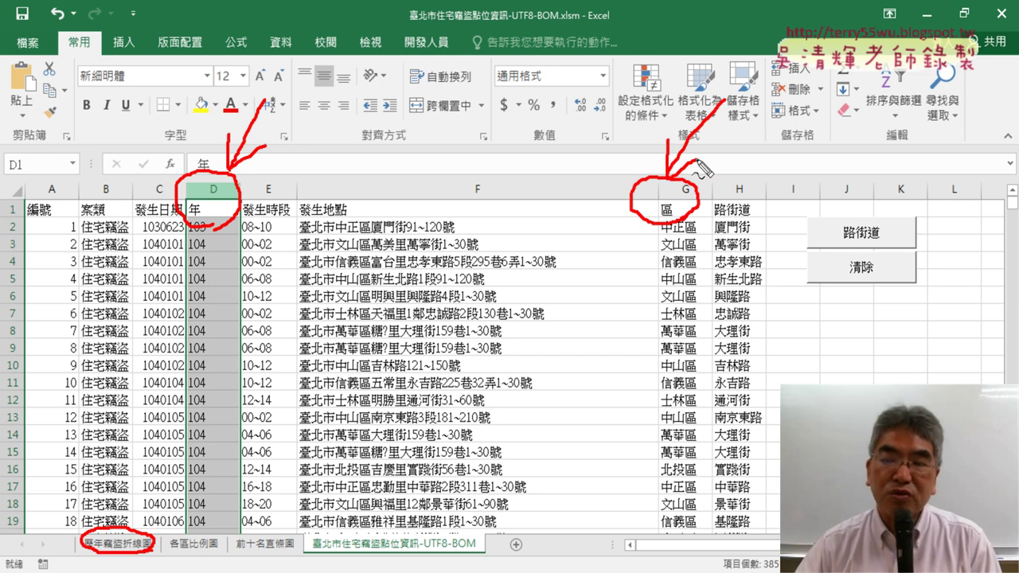
mouse_move(763, 233)
mouse_down()
mouse_move(710, 220)
mouse_move(776, 227)
mouse_up()
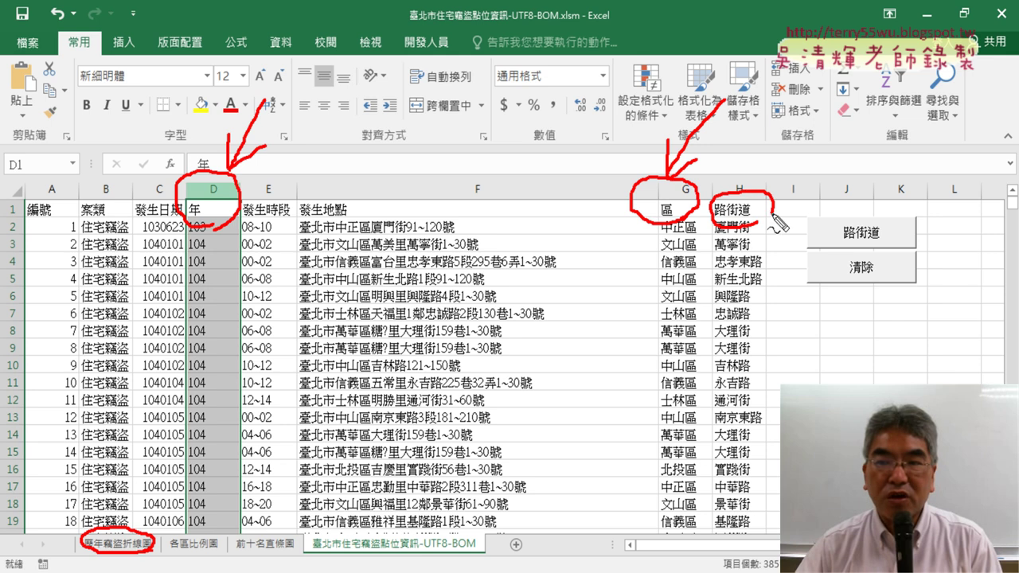
mouse_move(836, 118)
mouse_down()
mouse_move(769, 188)
mouse_move(796, 186)
mouse_up()
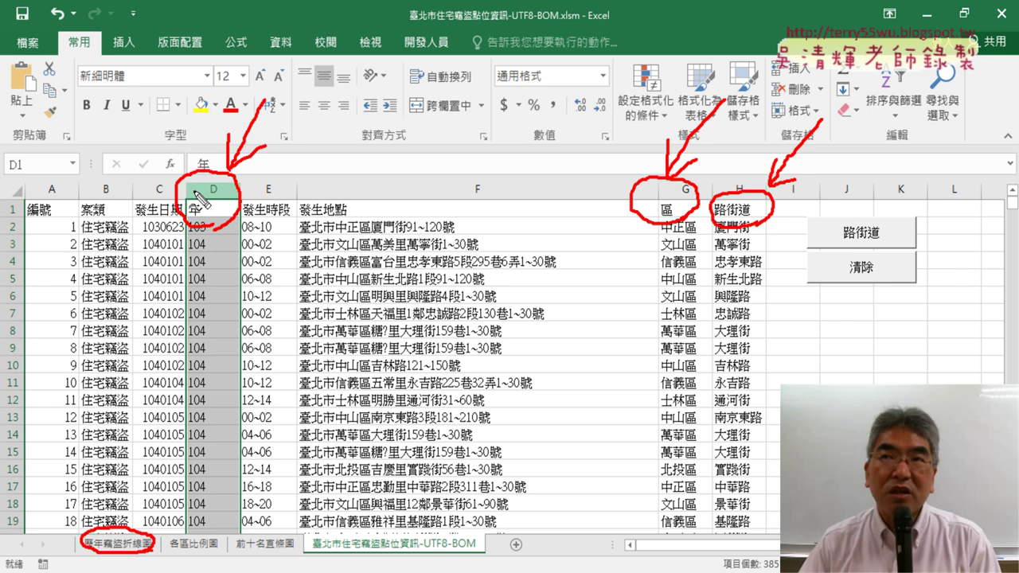
key(Escape)
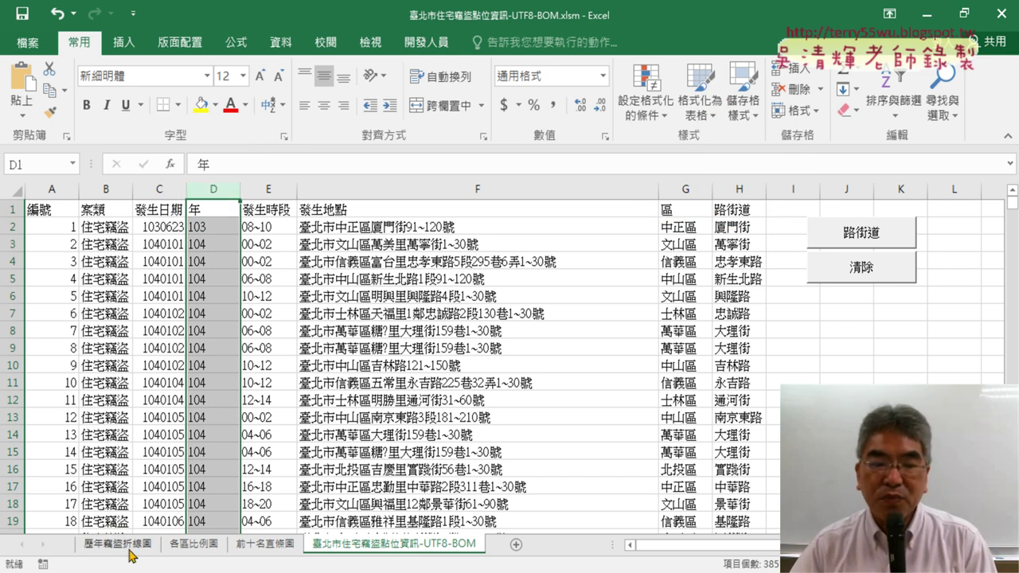
On the 歷年竊盜折線圖 sheet, outline the yearly pivot table and mark steps one and two, then clear.
click(125, 42)
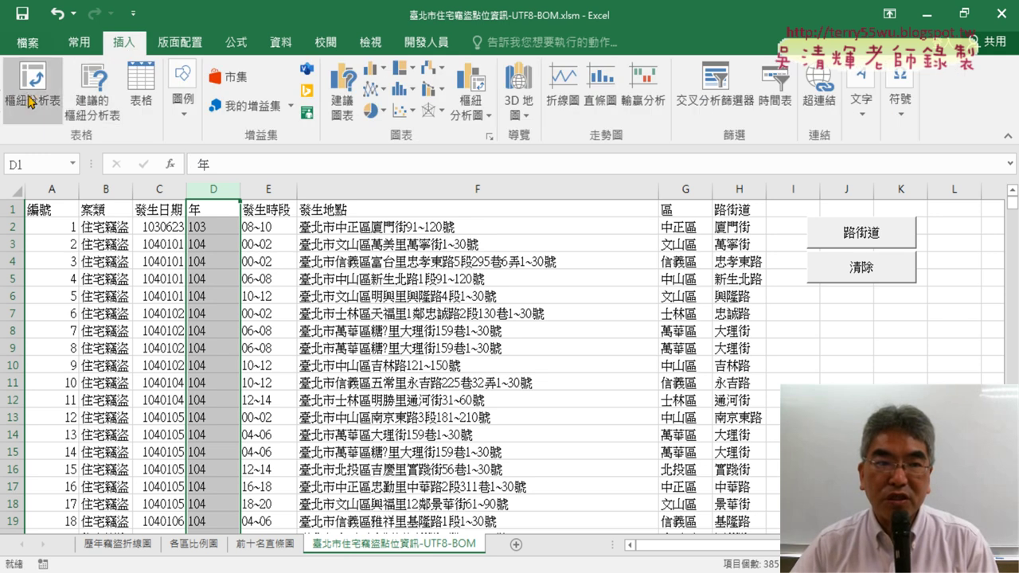
click(125, 549)
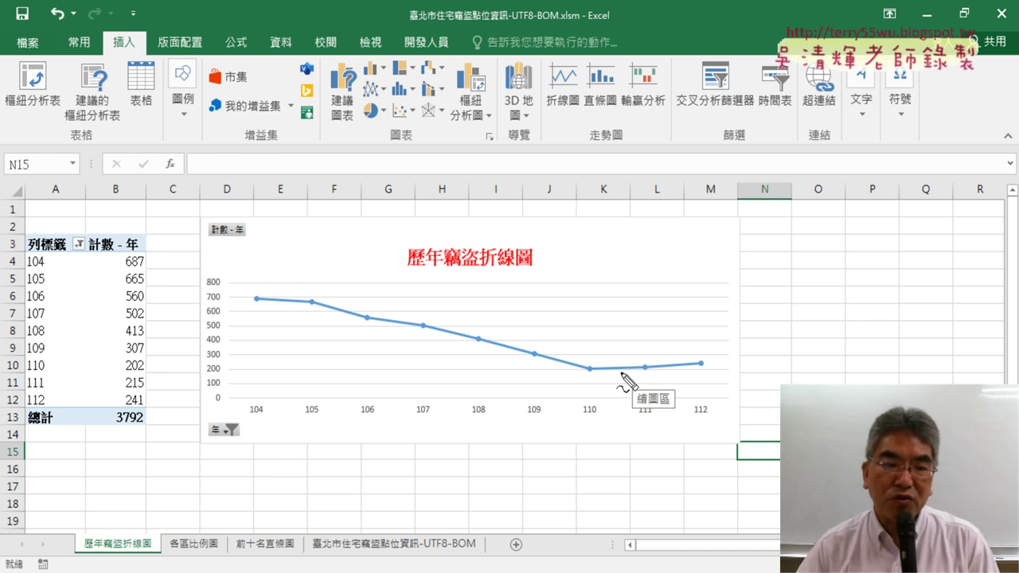
drag(25, 238, 20, 438)
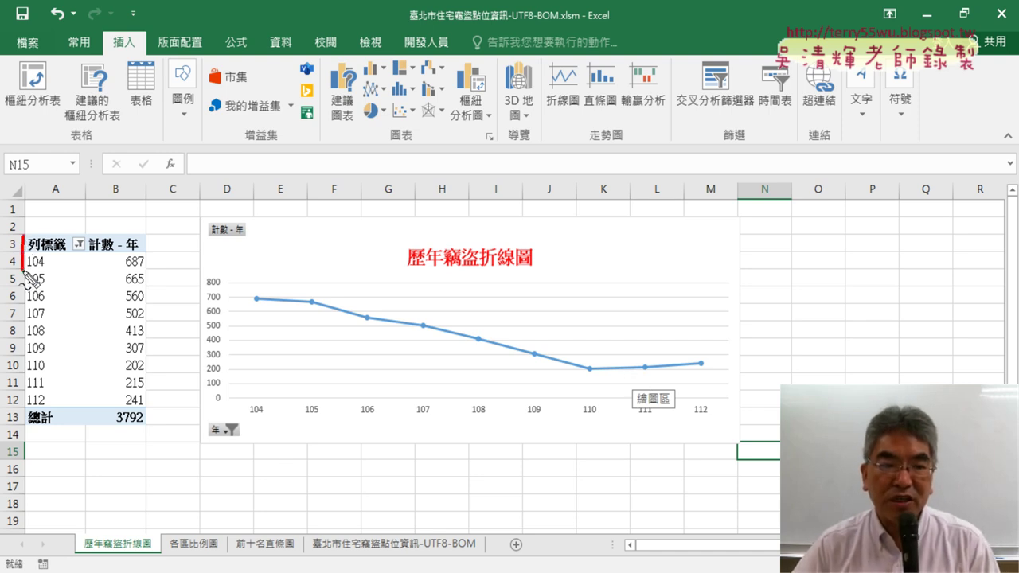
drag(39, 236, 30, 440)
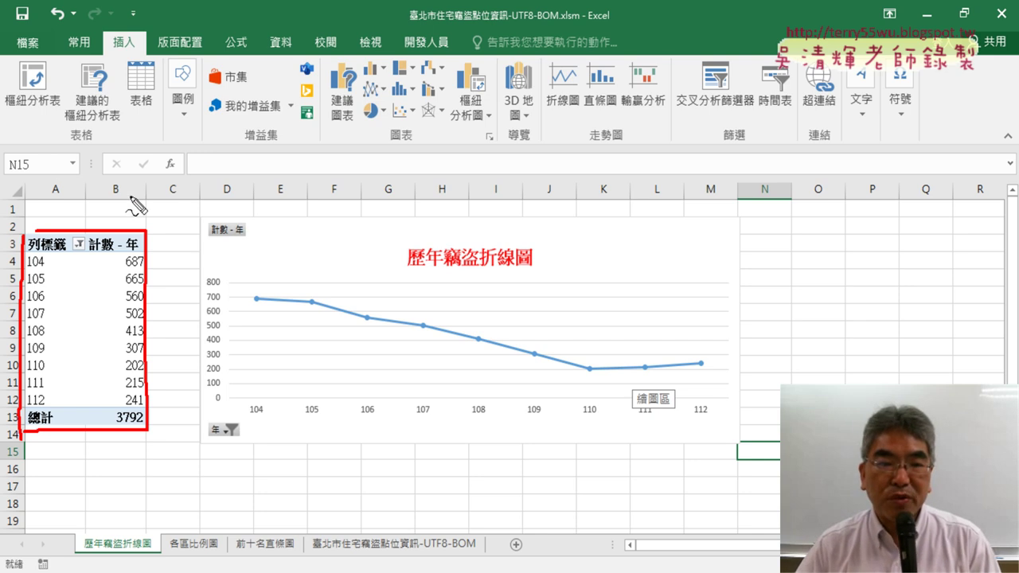
drag(85, 144, 85, 211)
mouse_move(481, 156)
mouse_down()
mouse_move(501, 179)
mouse_move(470, 199)
mouse_move(562, 201)
mouse_up()
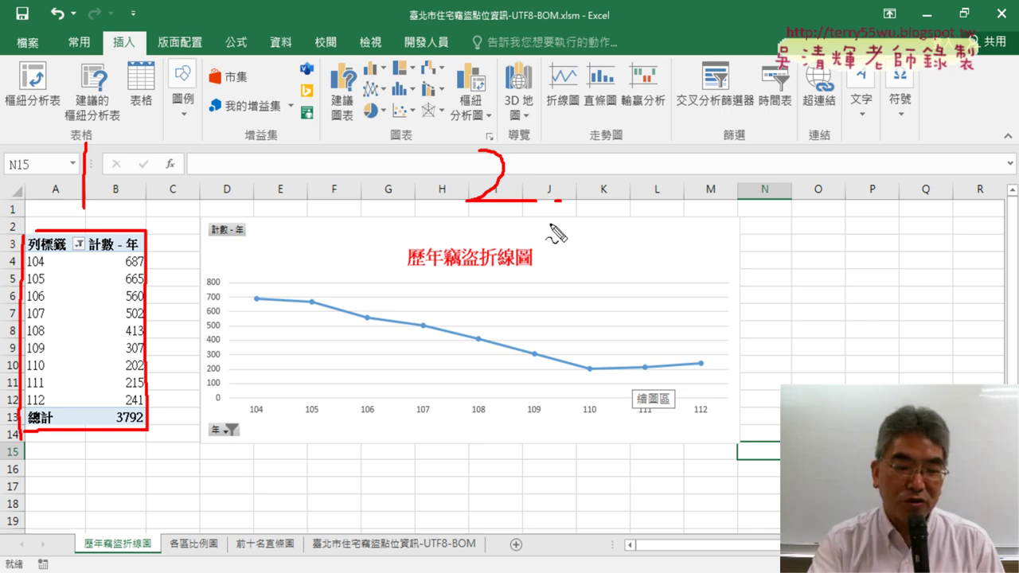
key(Escape)
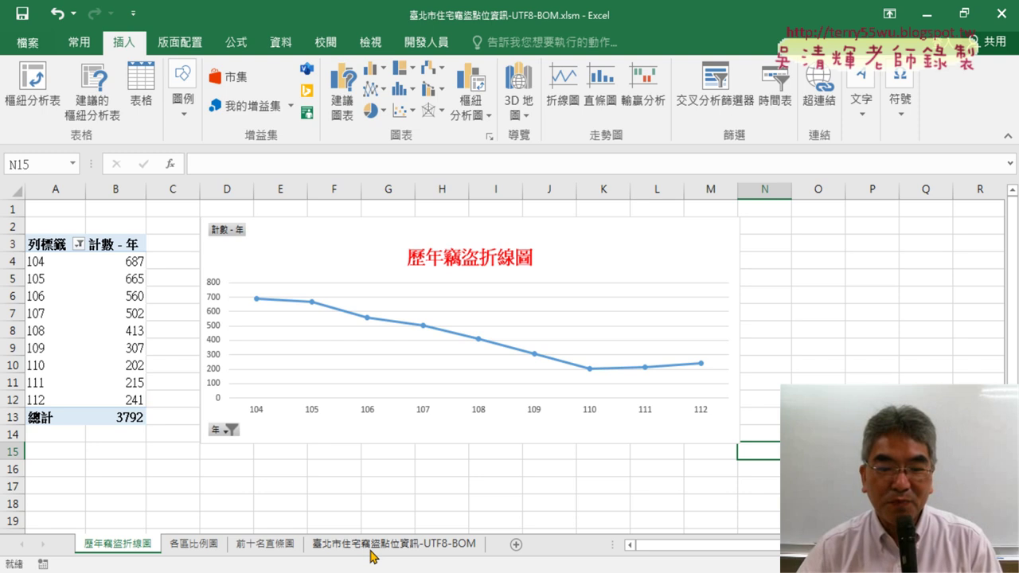
Select the 發生日期 and 年 columns on the data sheet, then return to 歷年竊盜折線圖.
click(372, 546)
click(156, 189)
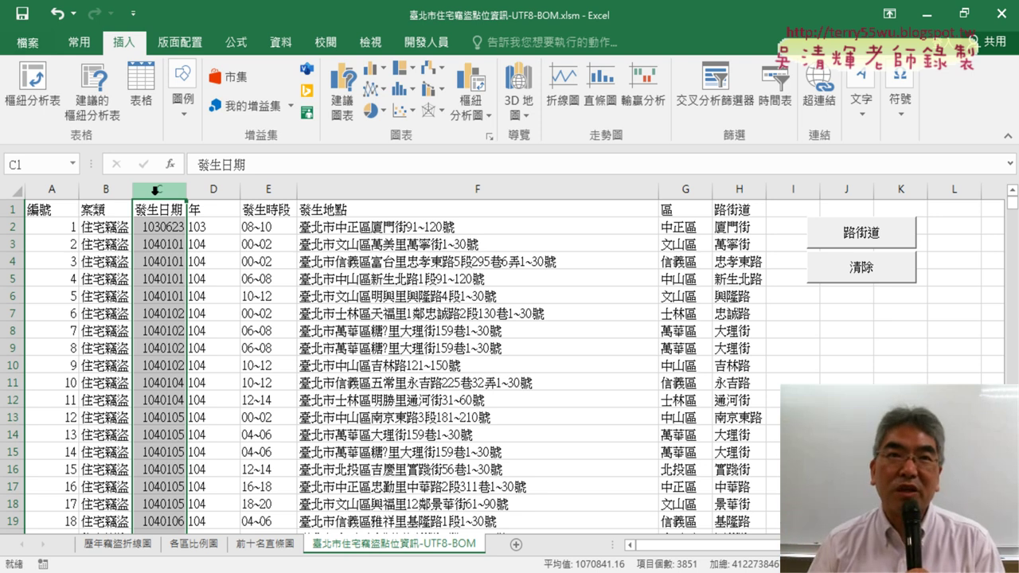
click(223, 191)
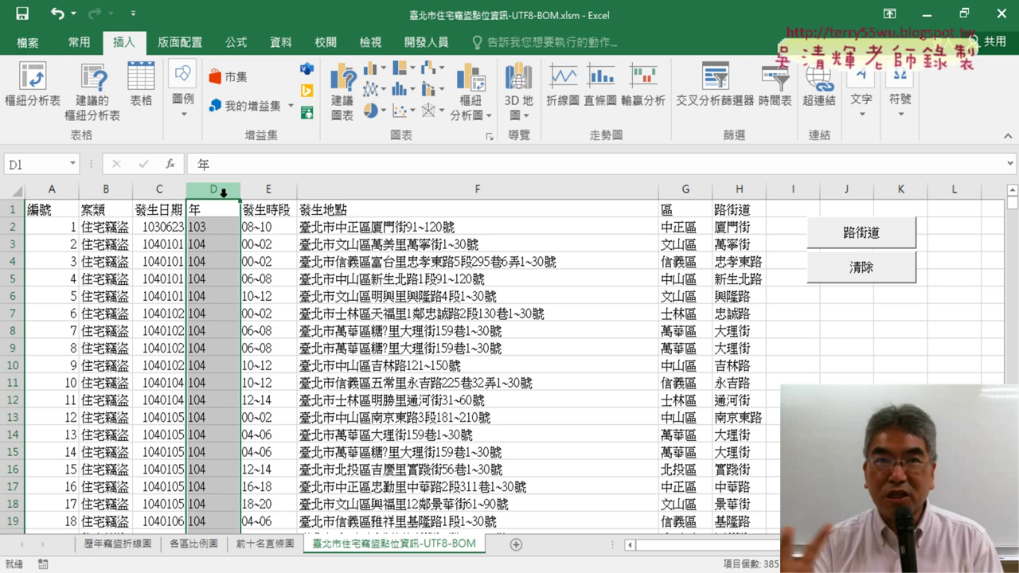
click(117, 547)
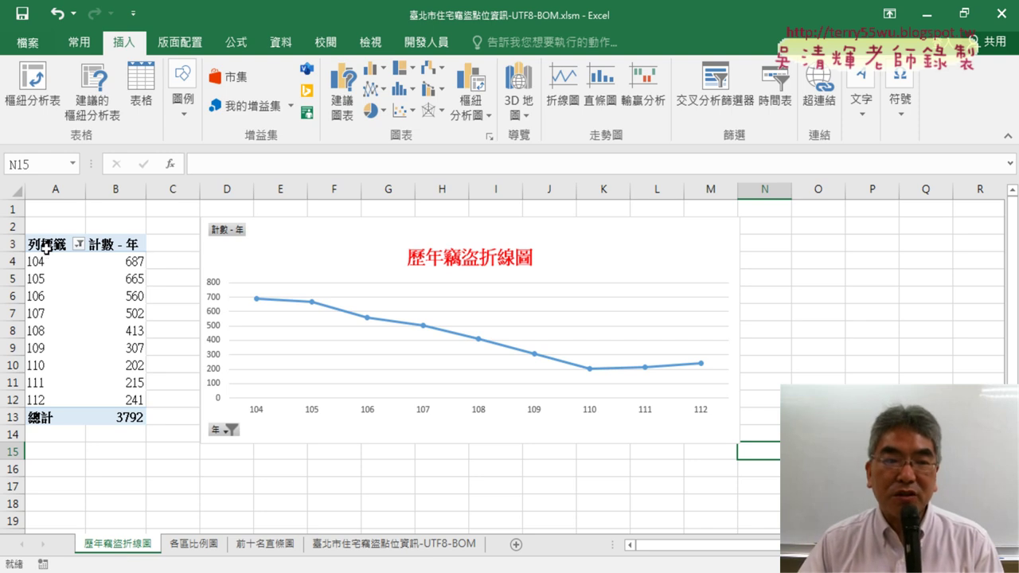
drag(44, 244, 111, 398)
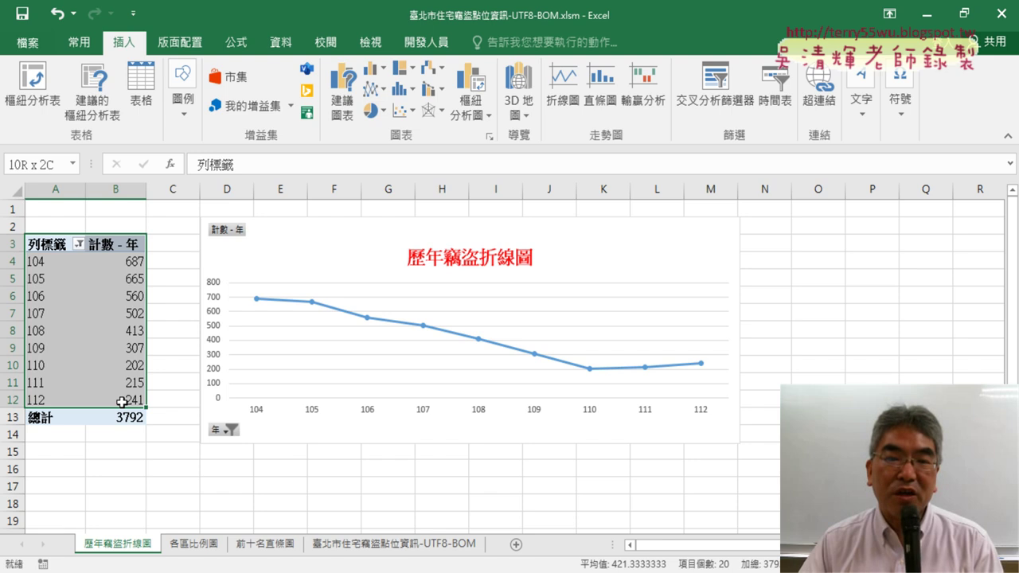
click(121, 269)
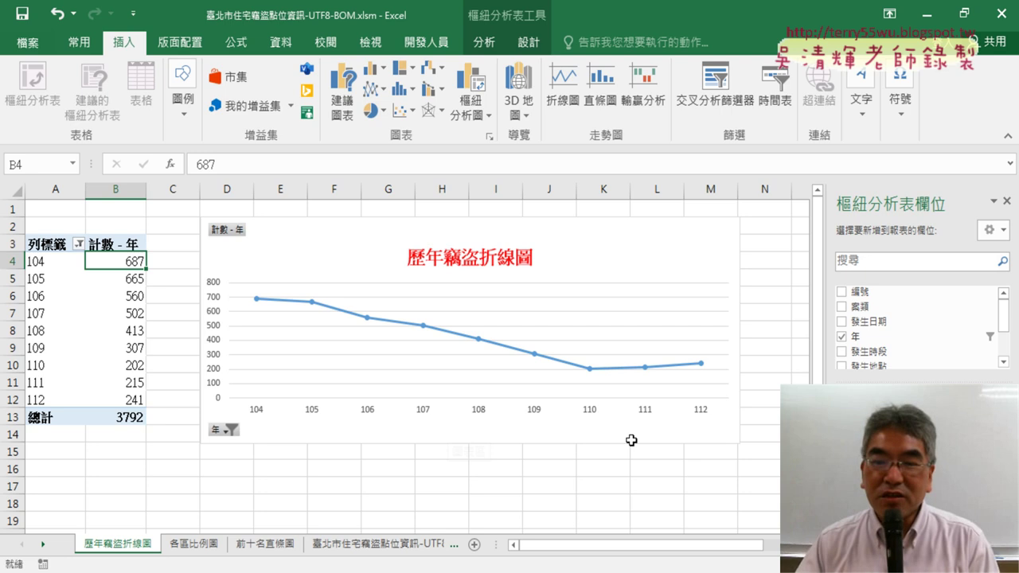
click(80, 329)
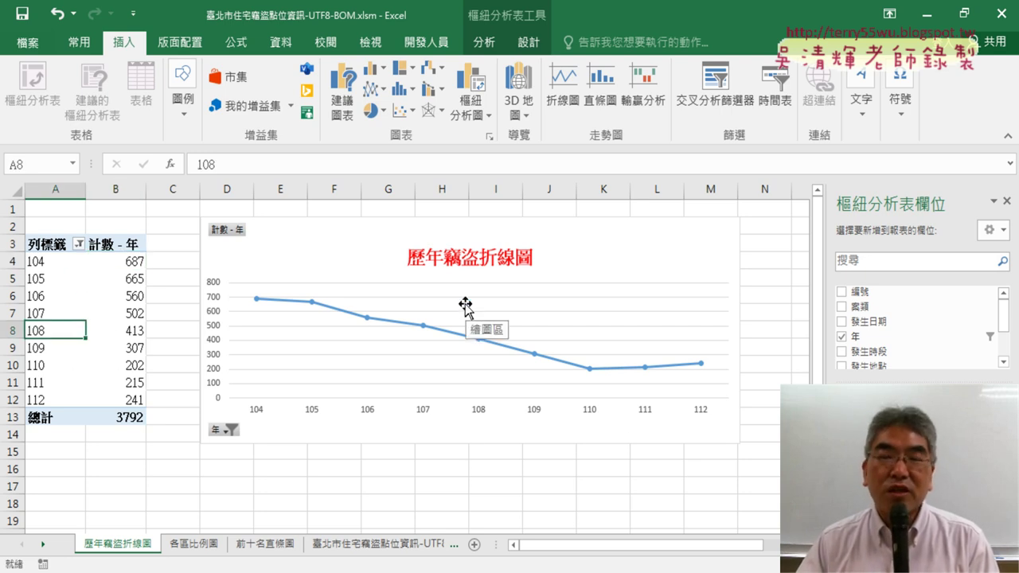
click(540, 477)
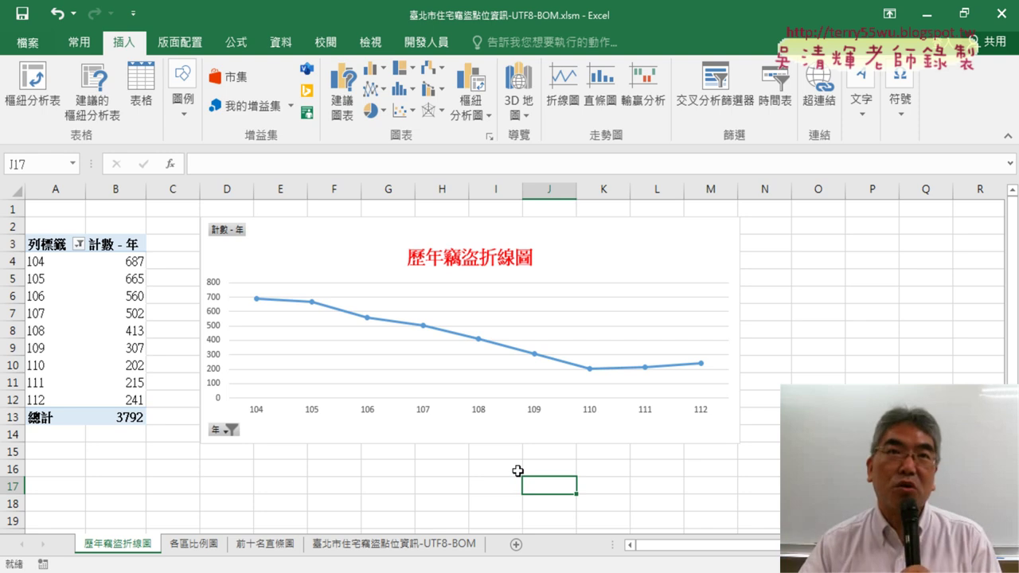
click(70, 318)
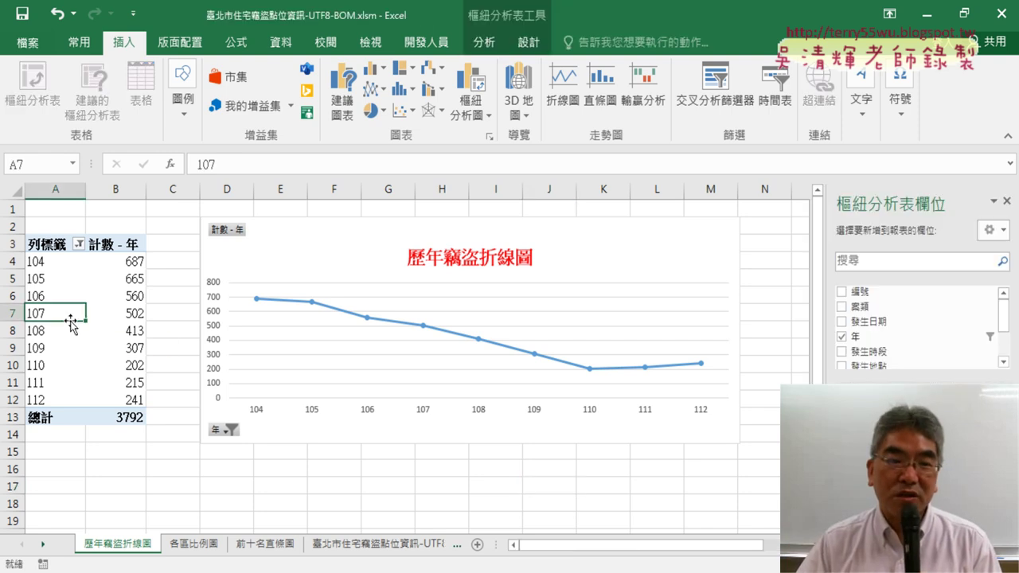
click(343, 249)
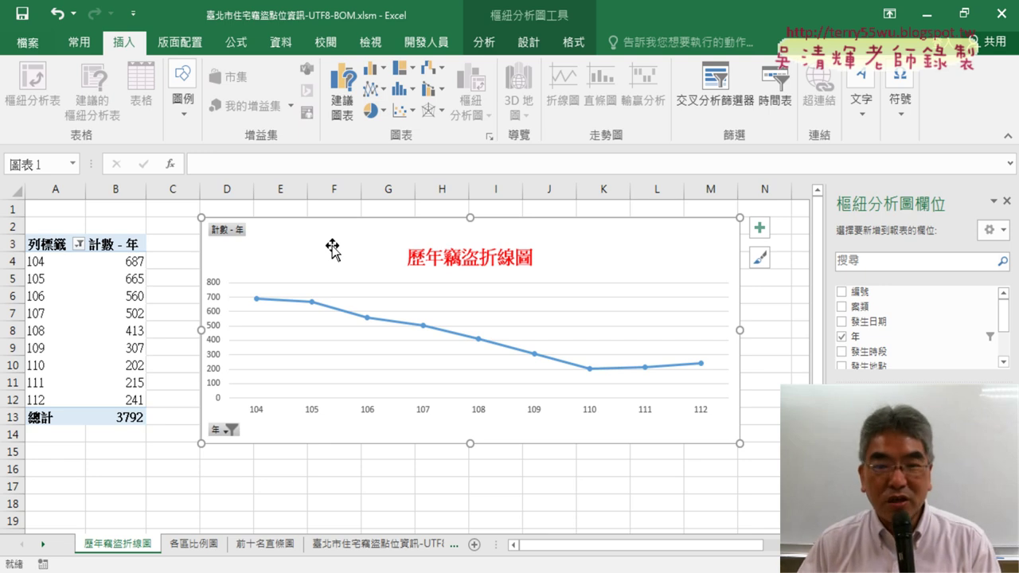
key(Delete)
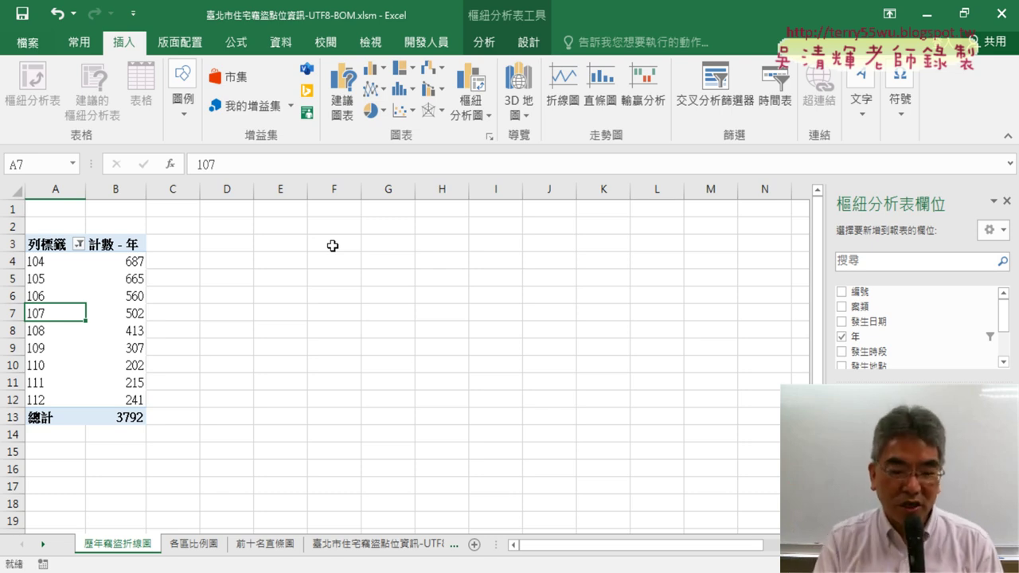
key(ctrl+z)
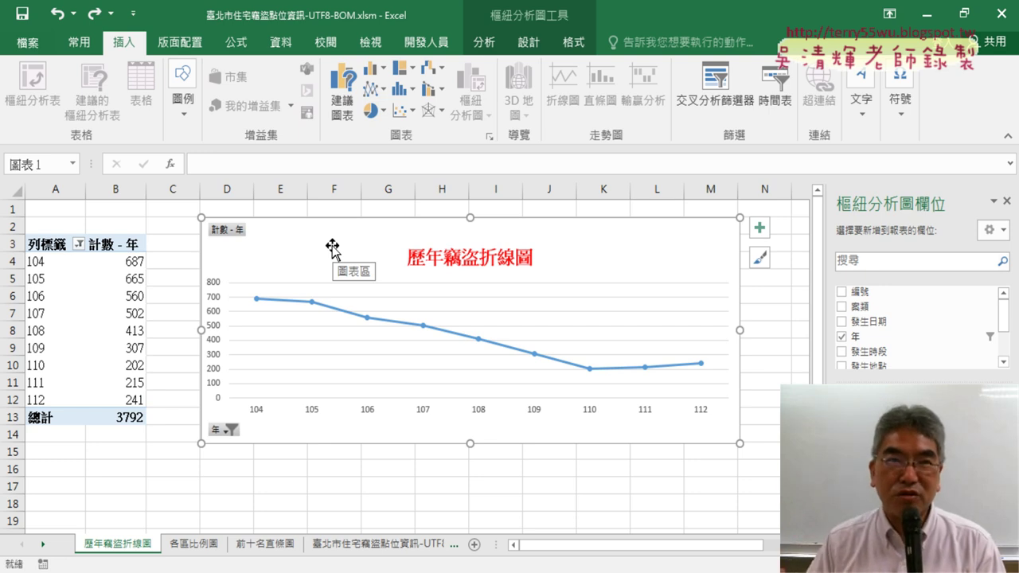
Glance at the 各區比例圖 sheet, then select the 區 column G on the burglary data sheet.
click(194, 544)
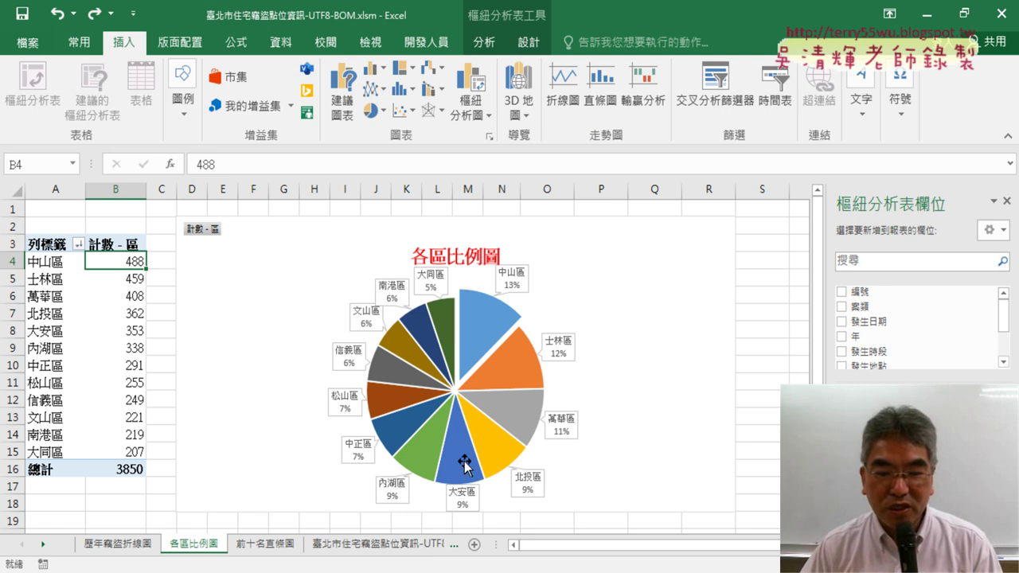
click(402, 545)
click(688, 195)
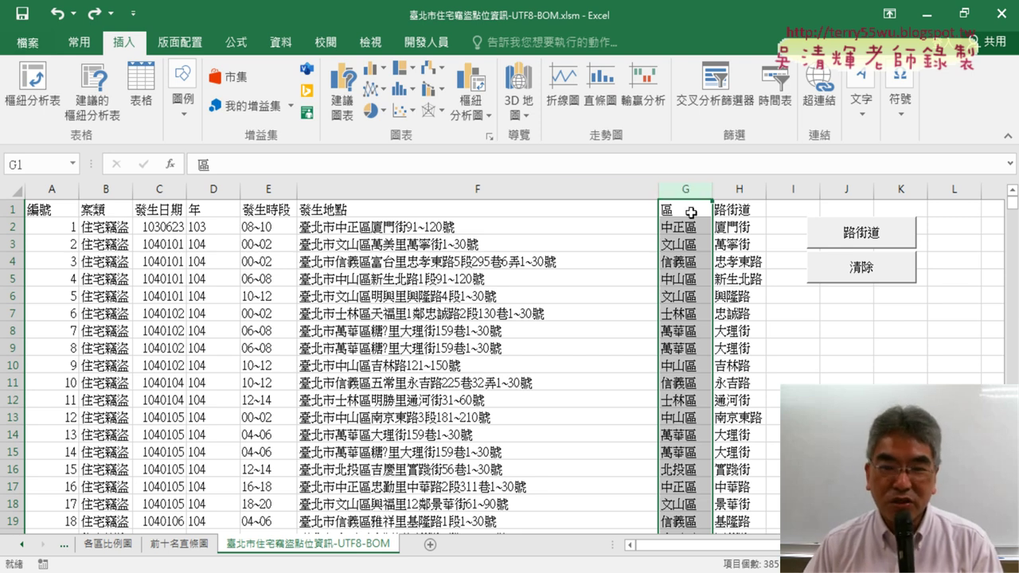
Inspect G2's =MID(F2,4,3) formula, underlining its start/length numbers and the extracted 中正區.
click(684, 227)
click(476, 188)
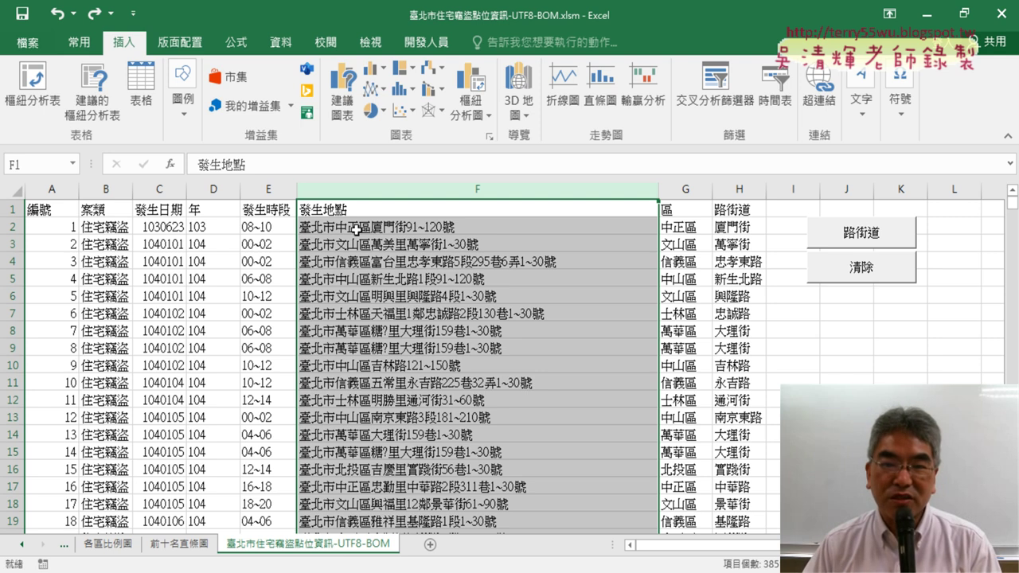
click(687, 228)
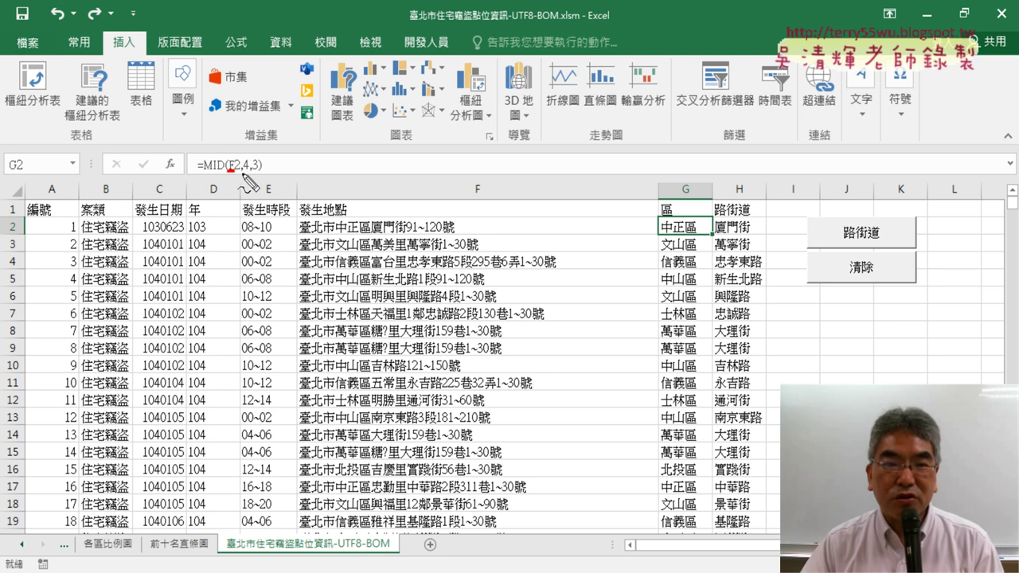
drag(242, 170, 261, 170)
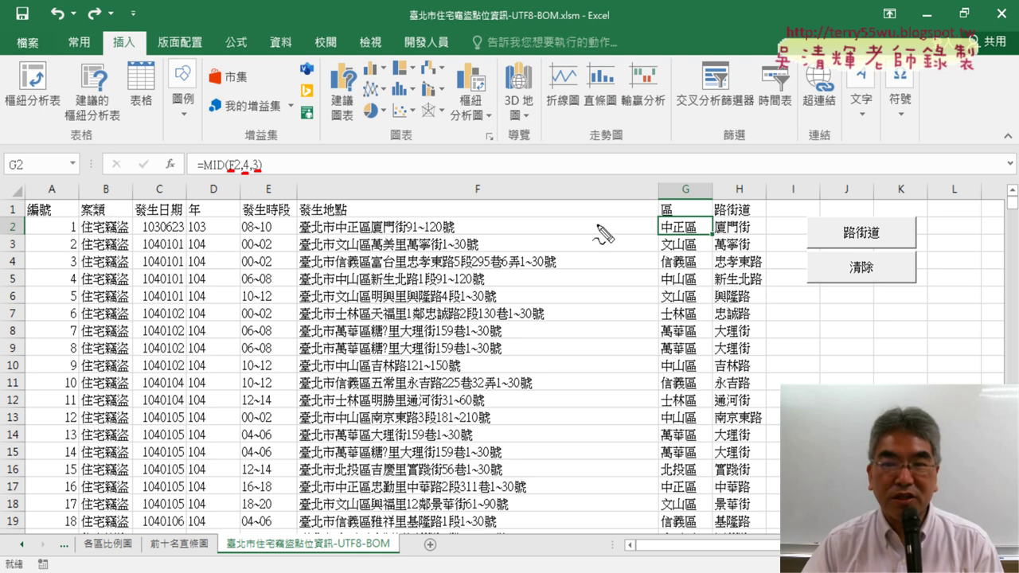
drag(664, 234, 696, 233)
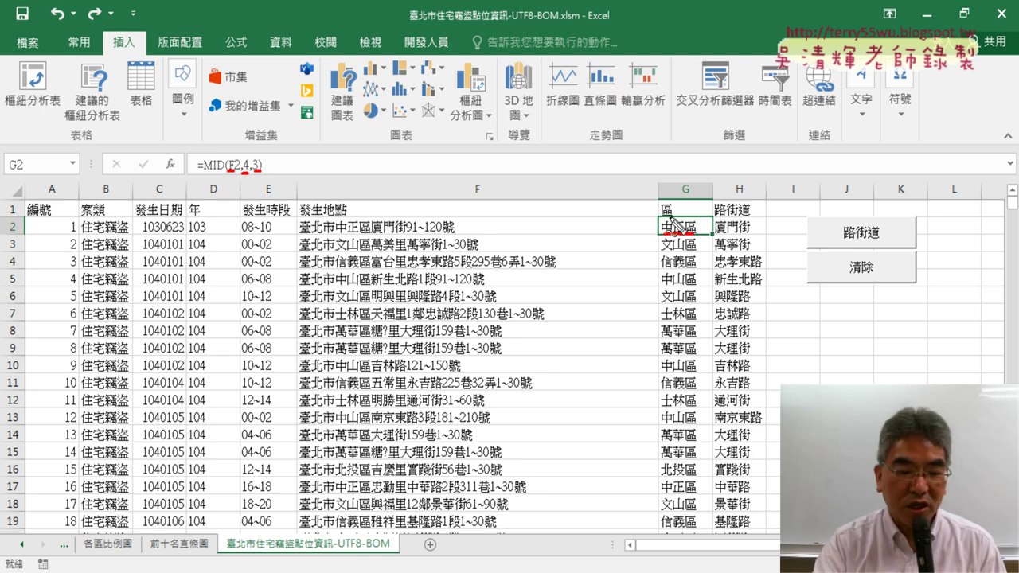
key(Escape)
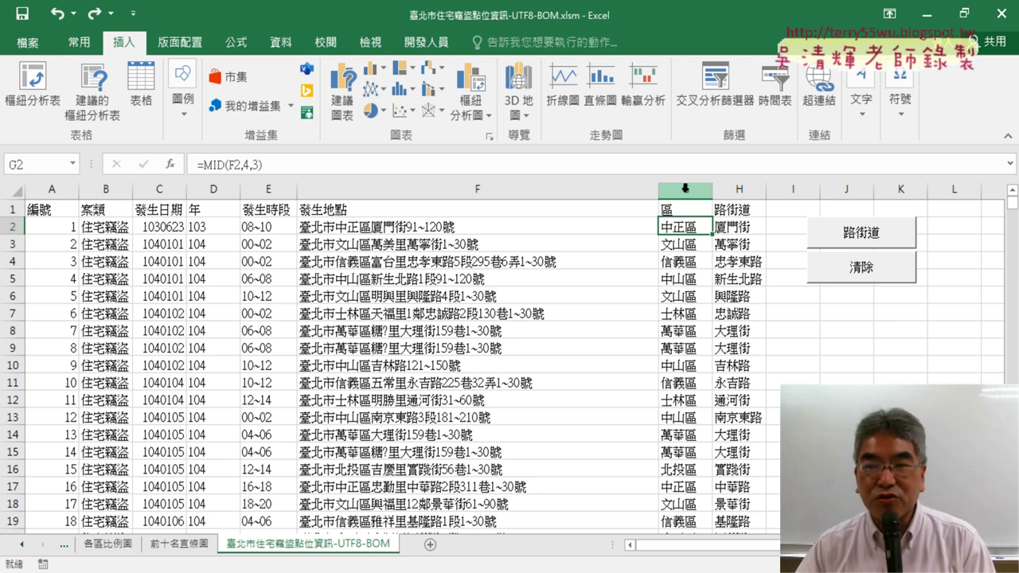
Jump to the bottom and back up the 區 column, then go to the 前十名直條圖 sheet.
click(684, 188)
click(690, 208)
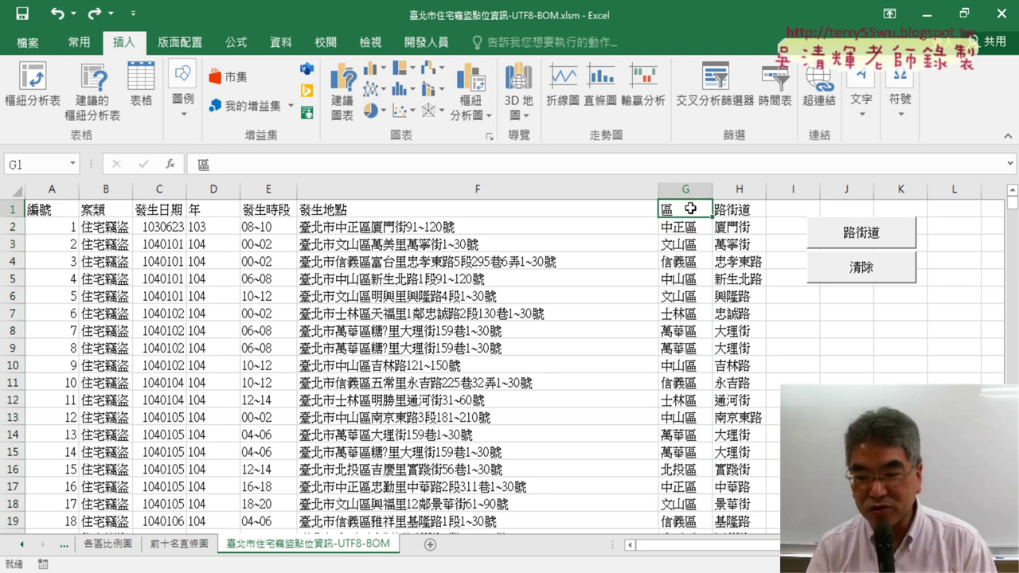
key(ctrl+Down)
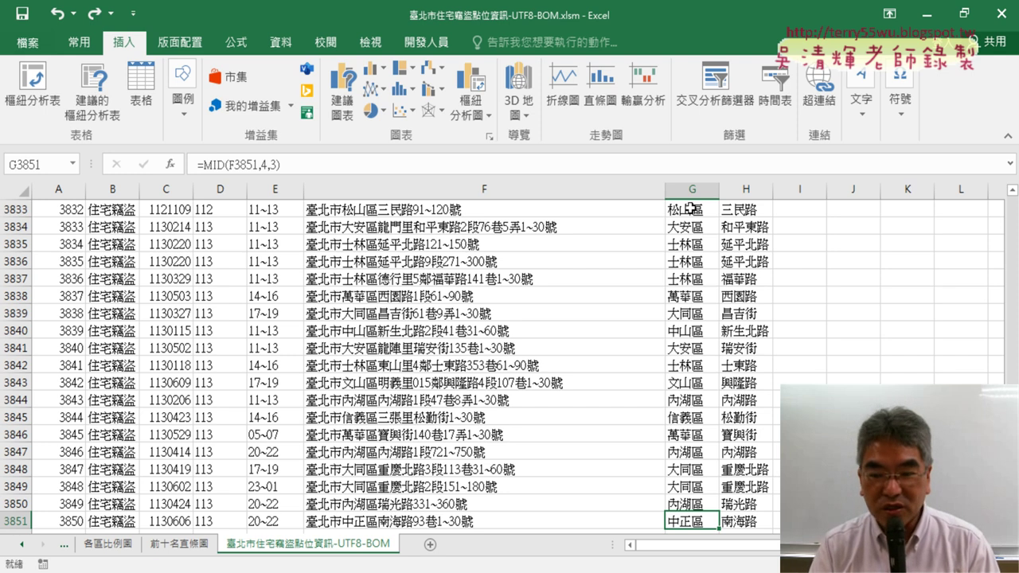
key(ctrl+Up)
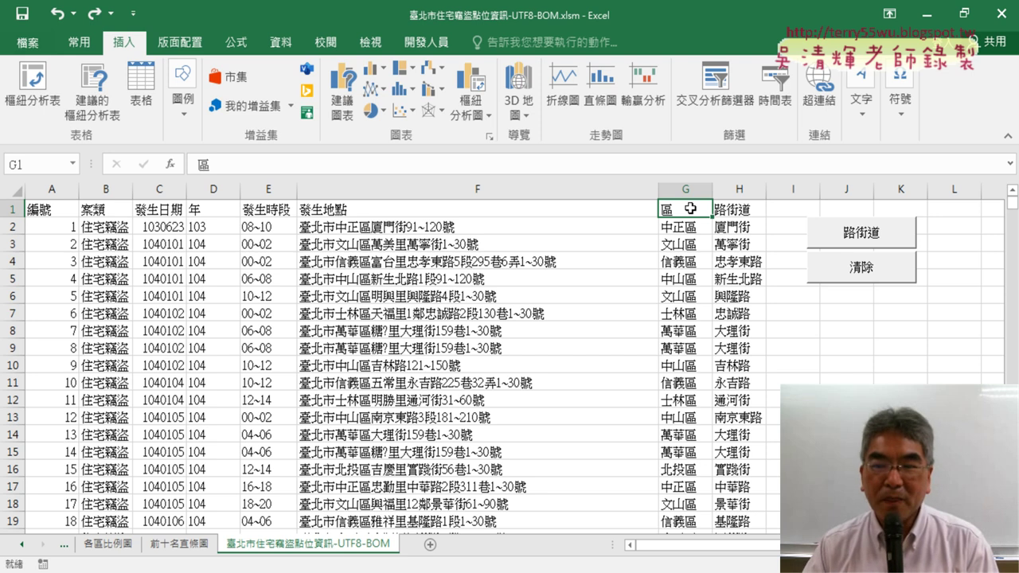
click(690, 188)
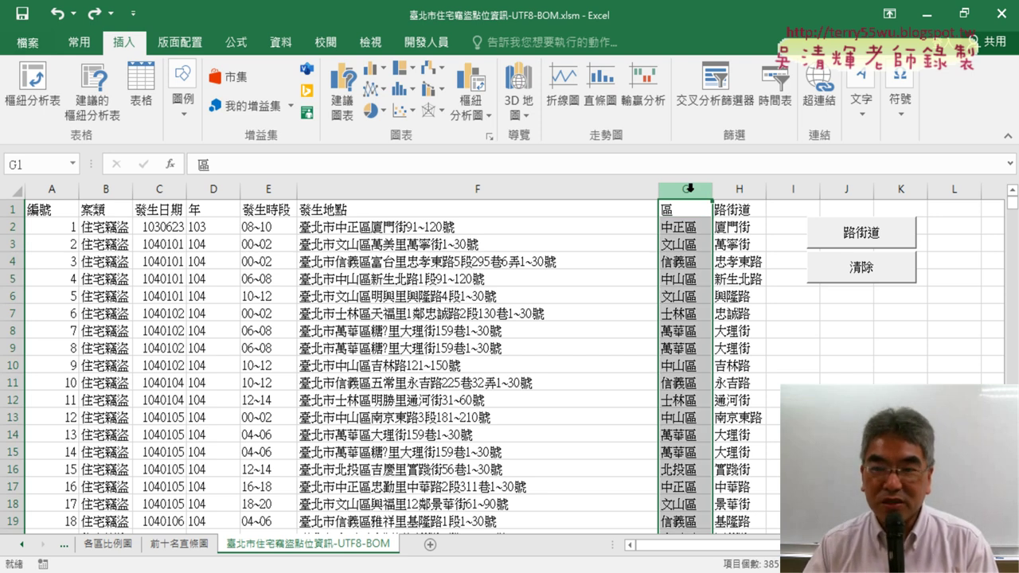
click(689, 230)
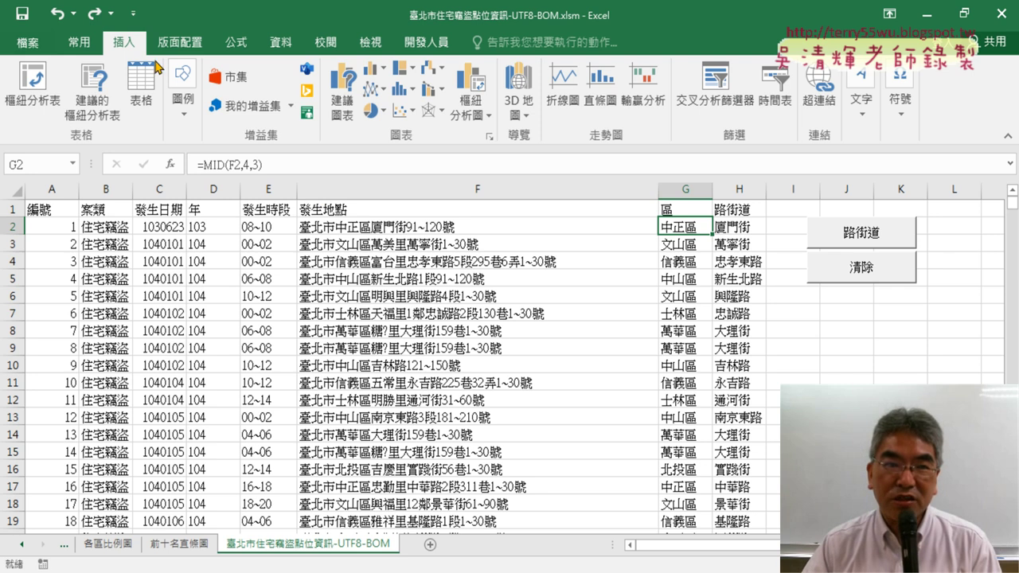
click(183, 544)
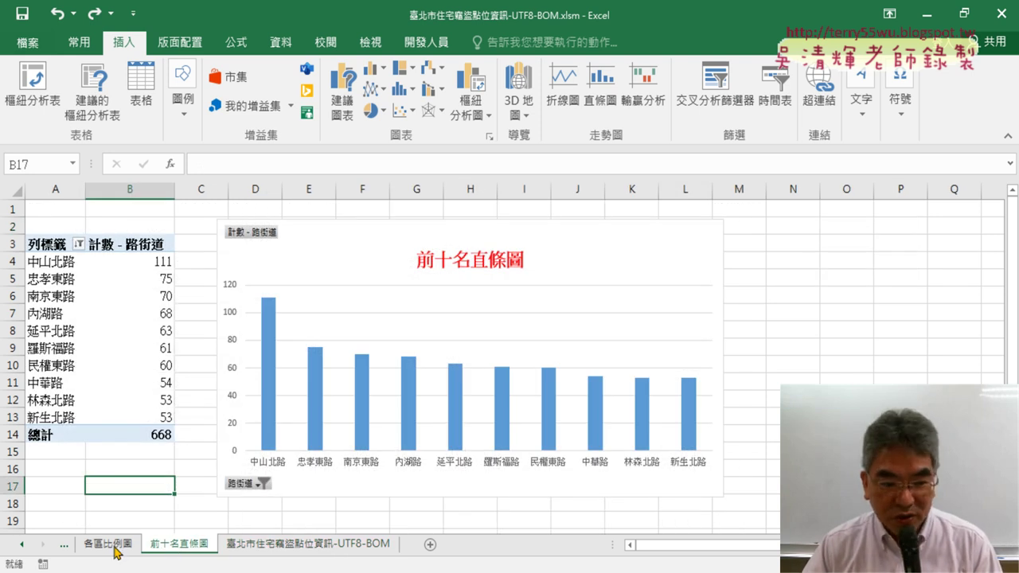
On the 各區比例圖 sheet, select 中山區 and its count 488 in A4 and B4.
click(24, 545)
click(185, 545)
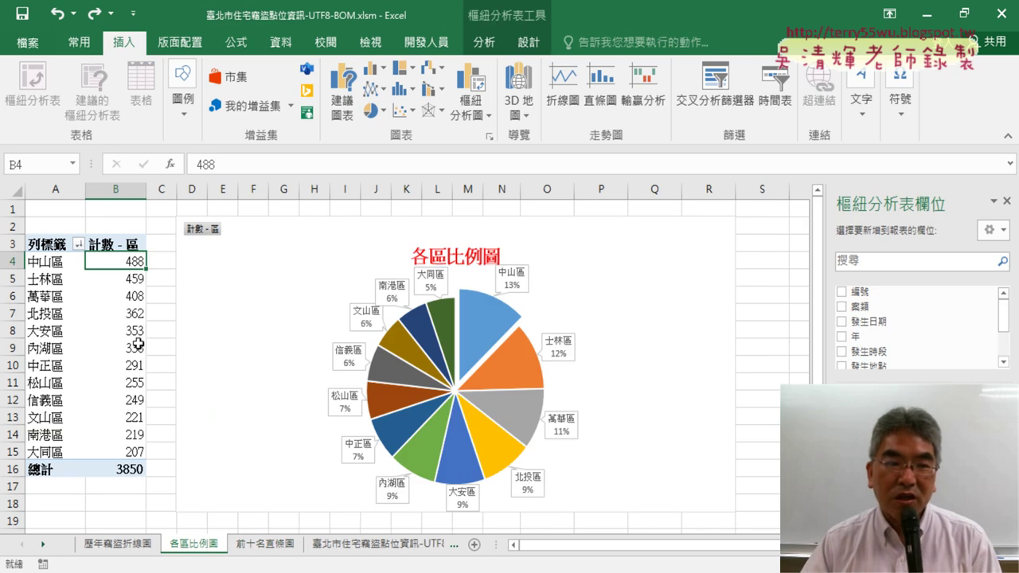
click(51, 263)
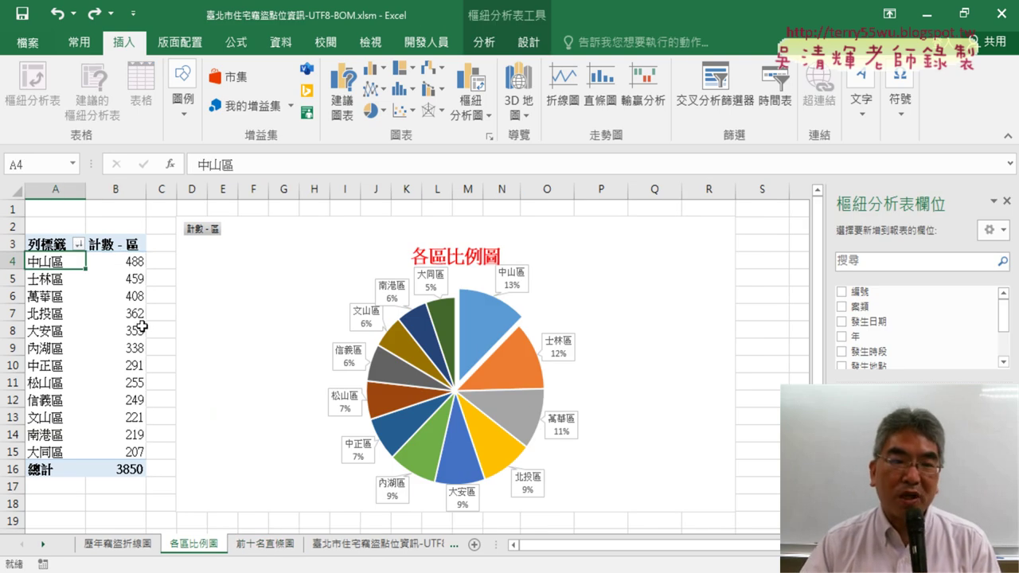
click(128, 262)
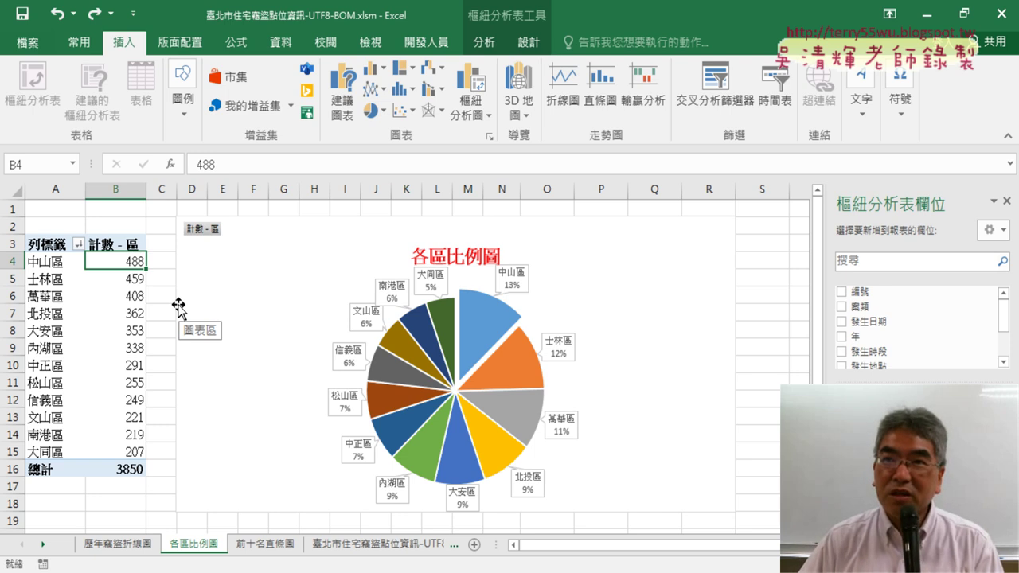
click(170, 260)
click(169, 164)
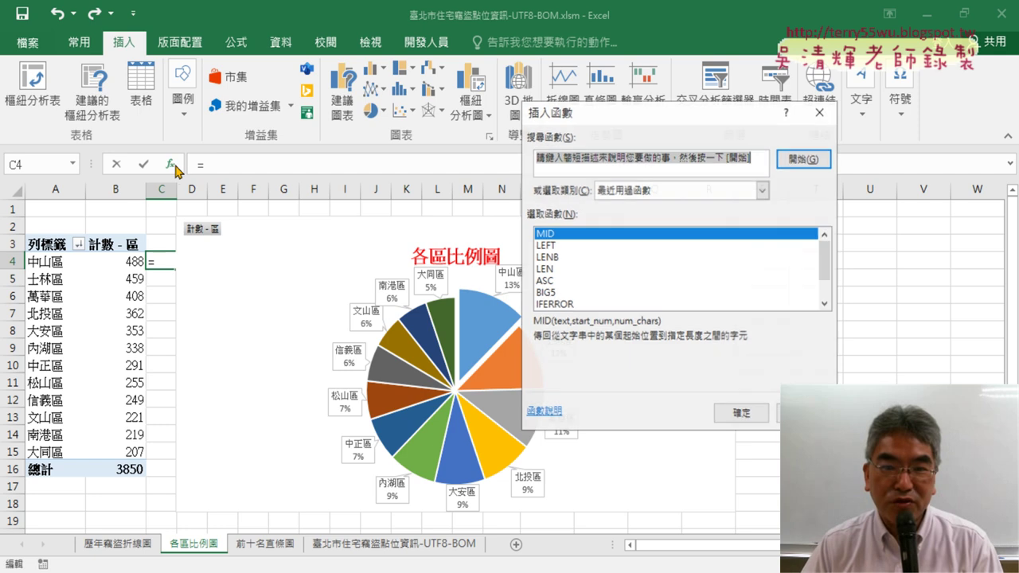
click(629, 191)
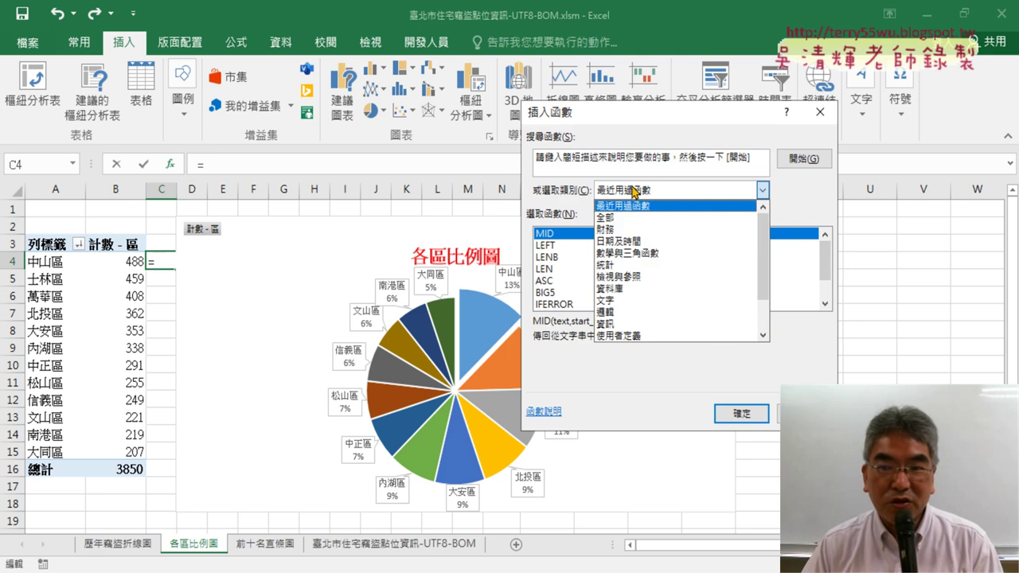
click(637, 264)
click(826, 303)
click(826, 303)
click(825, 304)
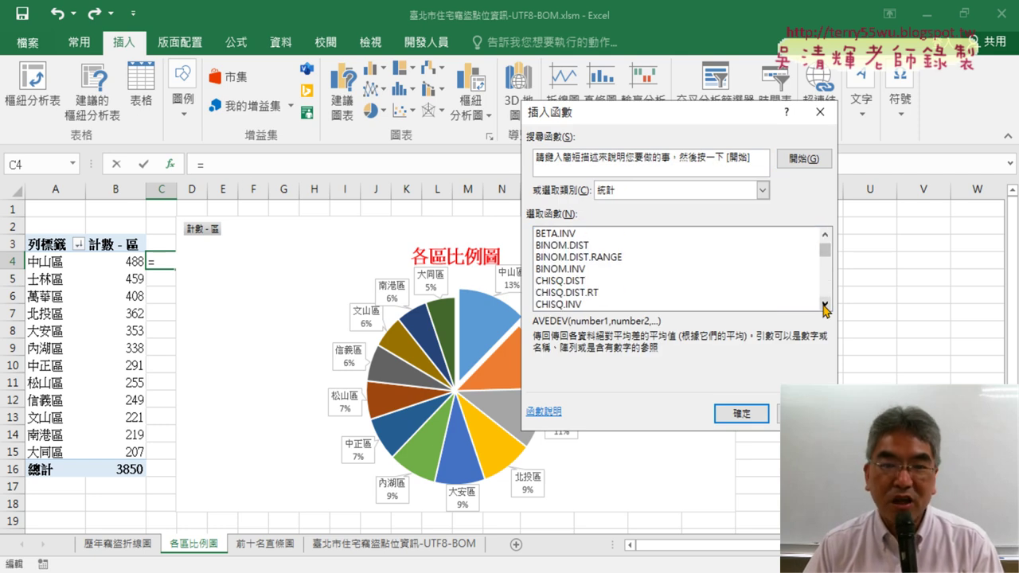
click(825, 303)
click(826, 303)
click(825, 303)
double_click(825, 303)
double_click(826, 303)
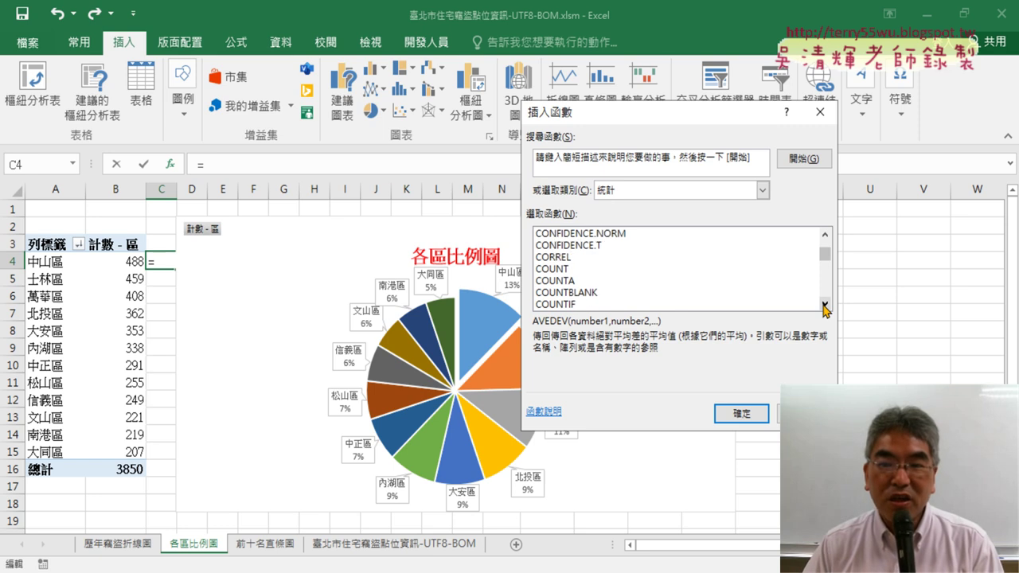
click(825, 304)
click(590, 294)
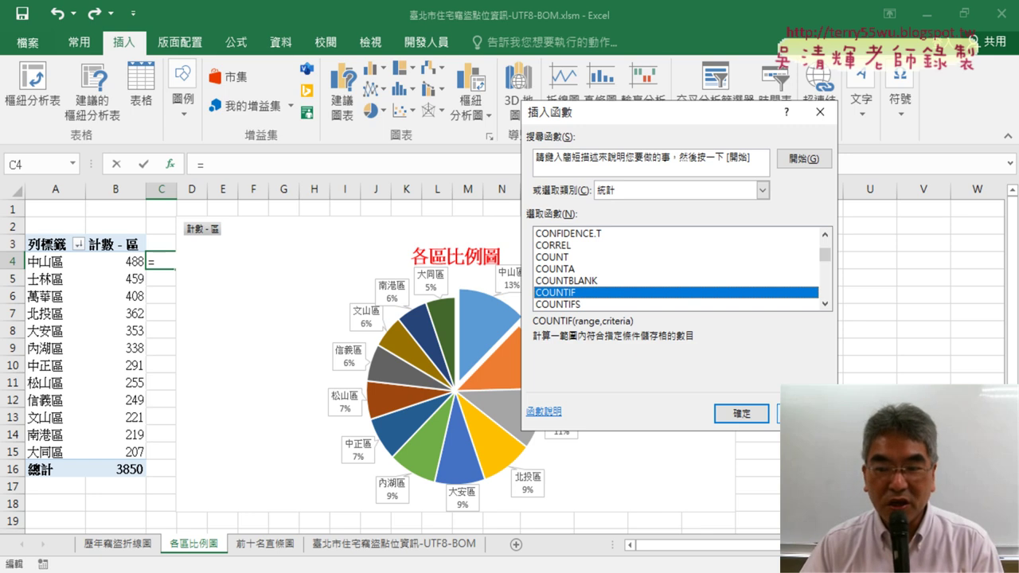
key(Escape)
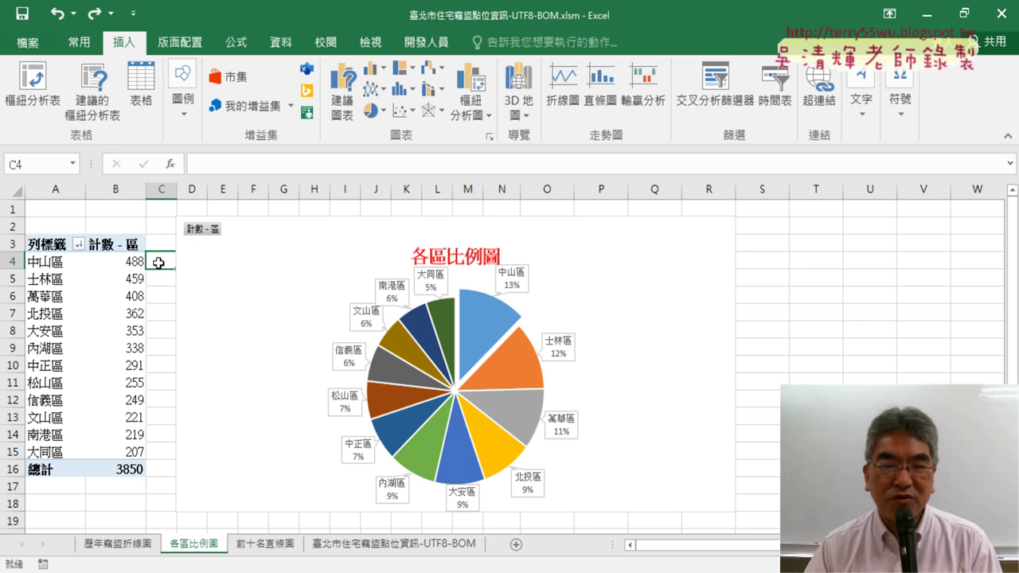
Select all the district pie chart's data labels and delete them.
click(588, 296)
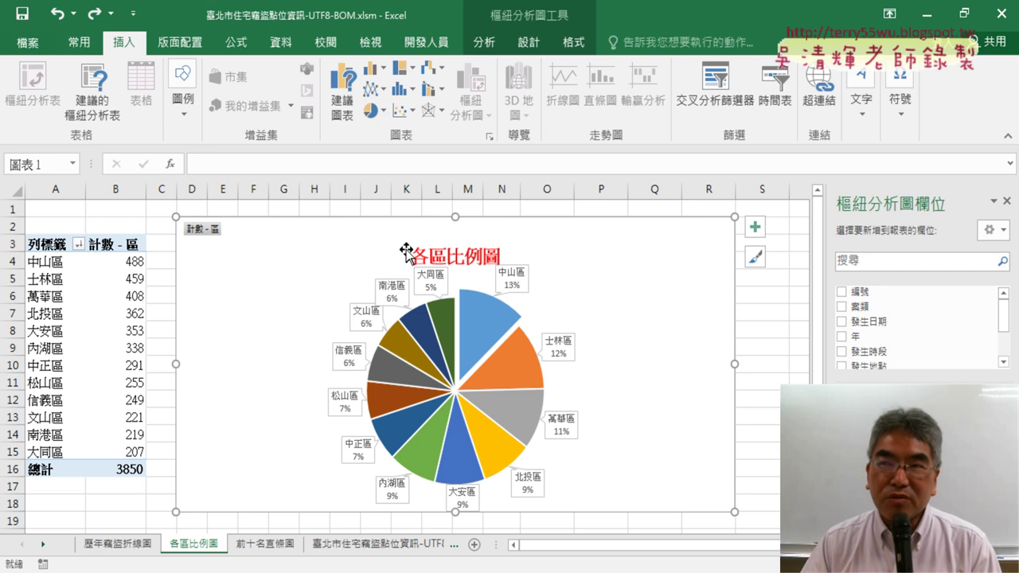
click(518, 278)
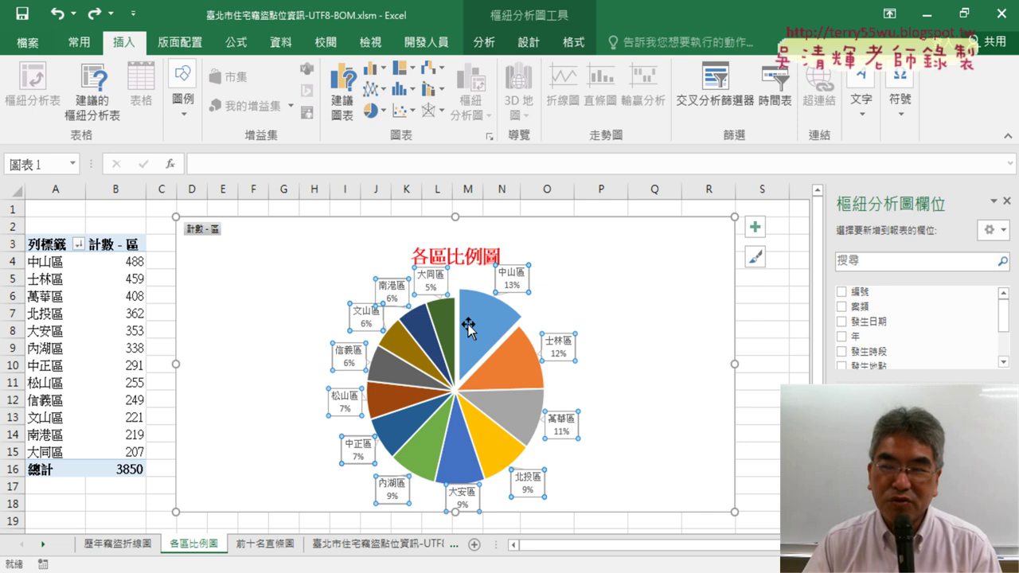
mouse_move(468, 326)
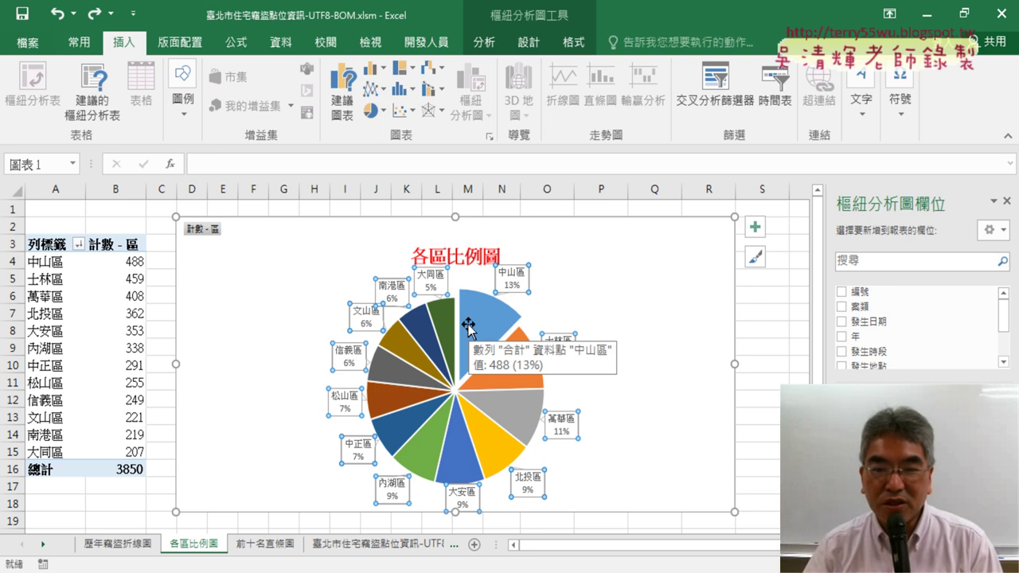
key(Delete)
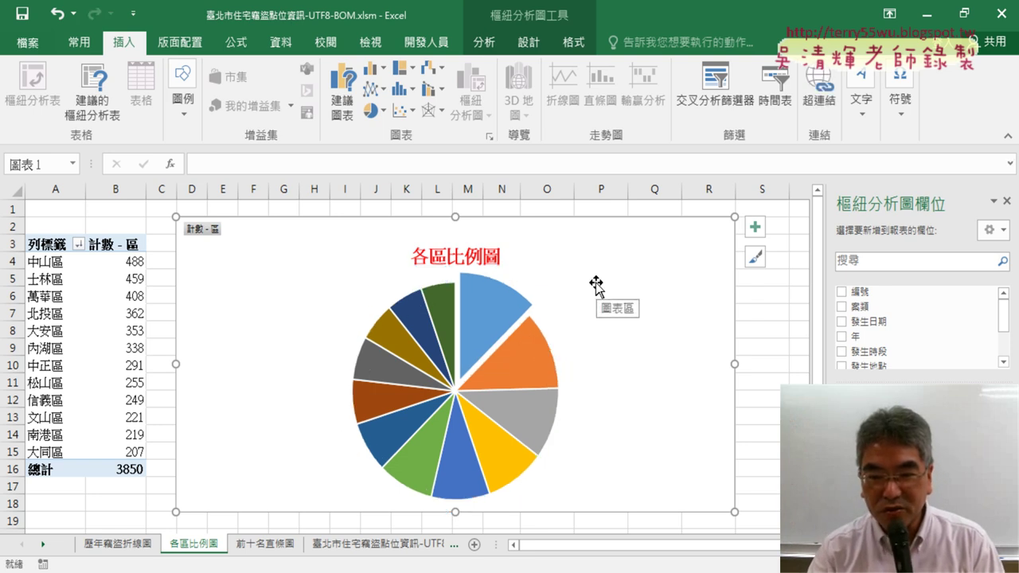
Add count data labels such as 488, 459 and 408 to the pie slices and select them.
right_click(494, 311)
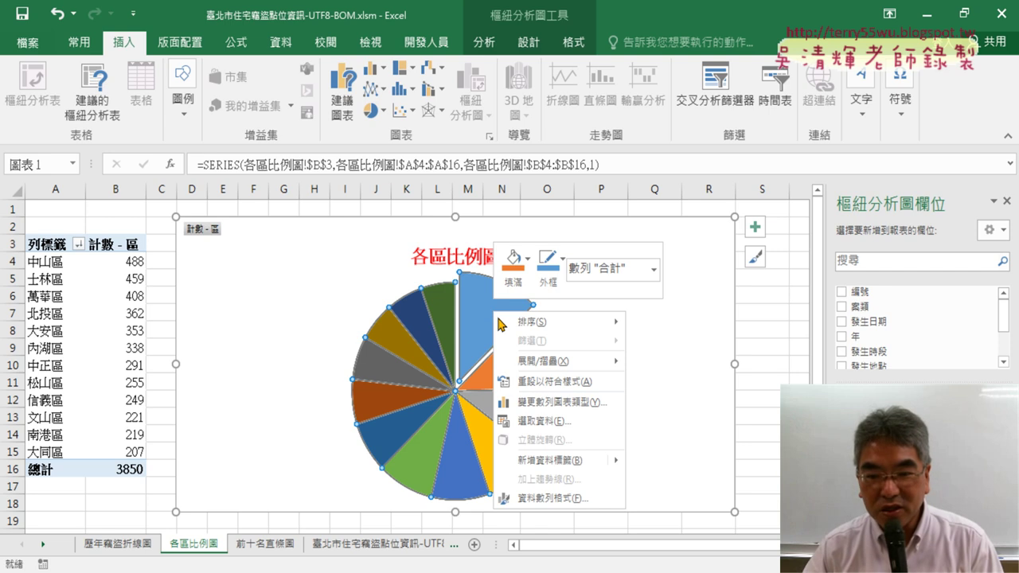
mouse_move(592, 460)
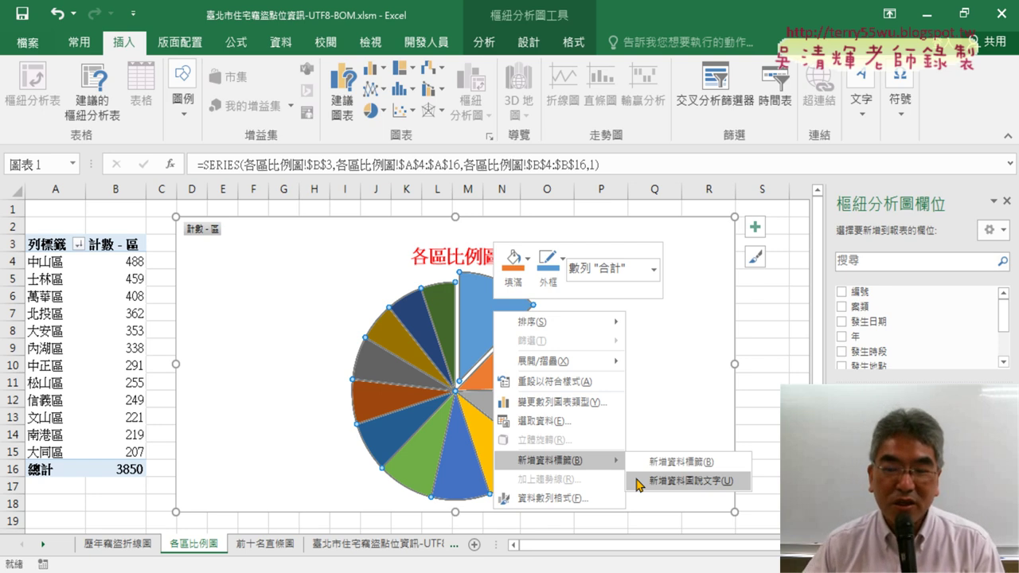
click(704, 464)
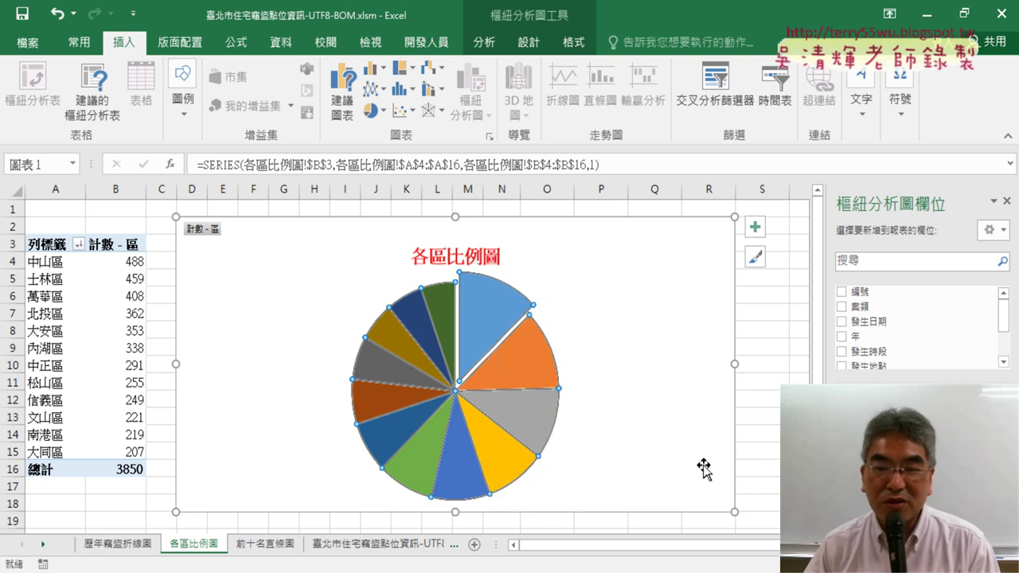
click(488, 316)
drag(489, 316, 516, 314)
click(495, 309)
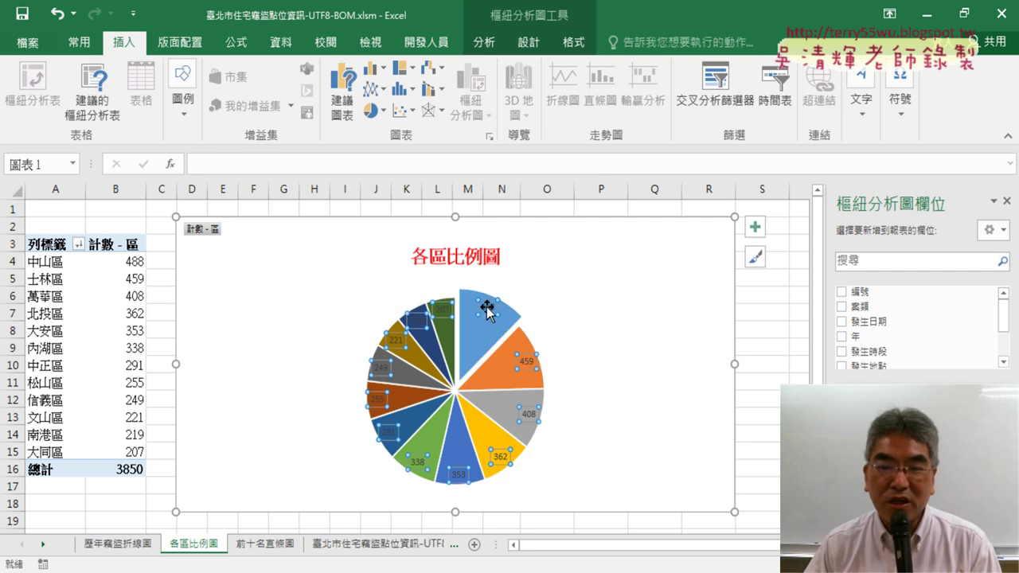
Open the 資料標籤格式 pane for the pie's count labels and outline its settings on screen.
right_click(489, 330)
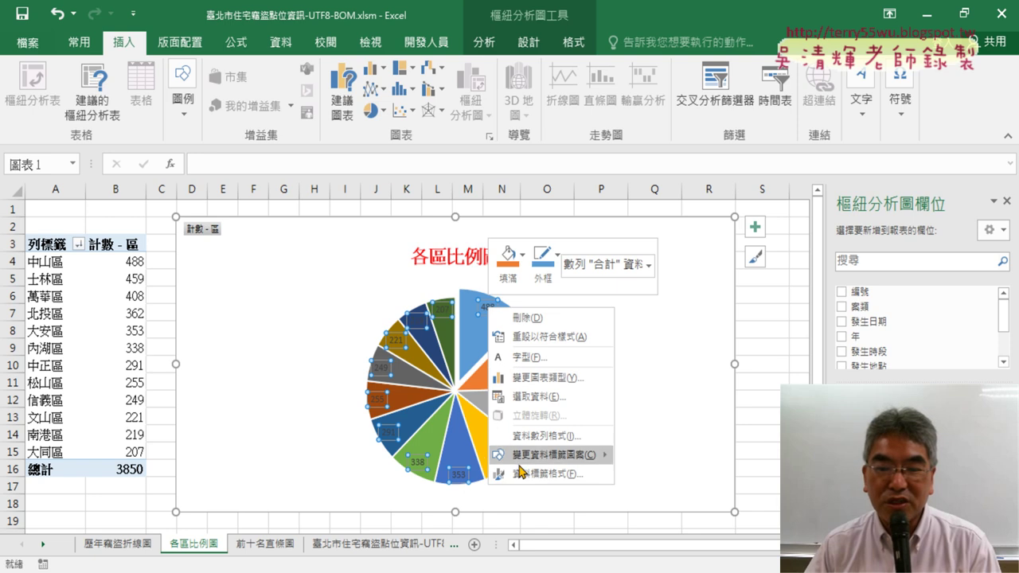
click(578, 476)
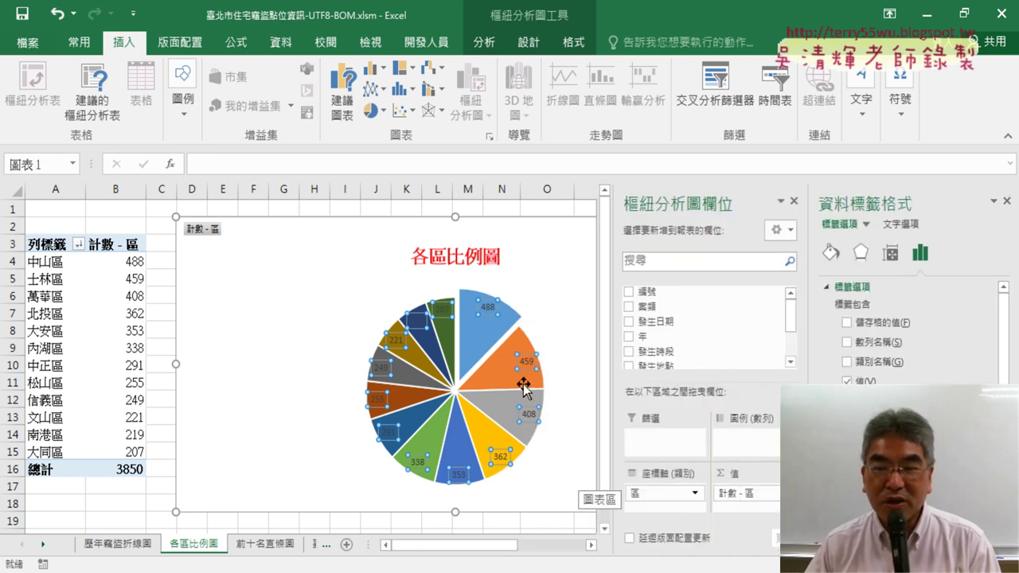
right_click(489, 319)
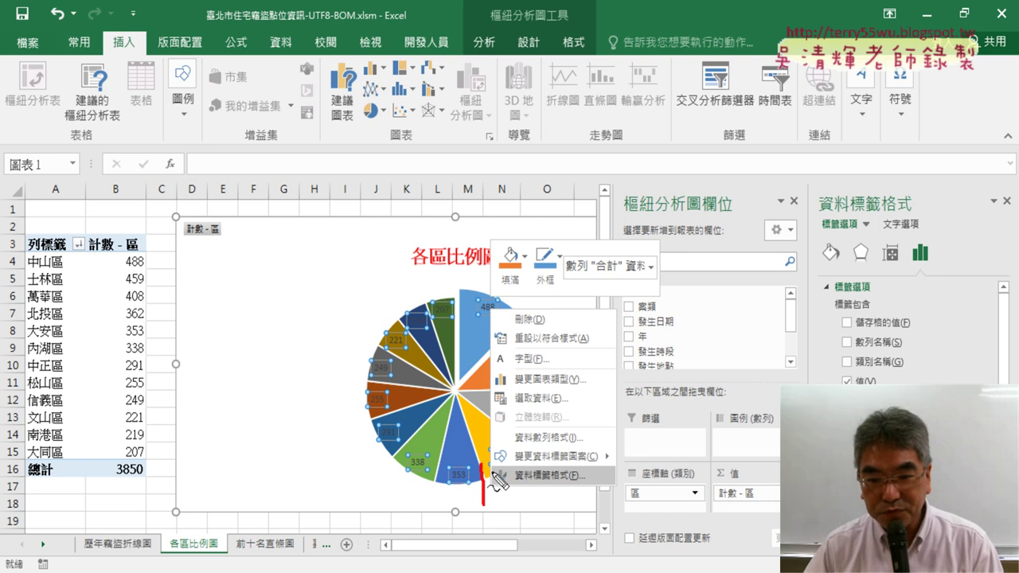
drag(483, 468, 487, 503)
drag(808, 167, 804, 386)
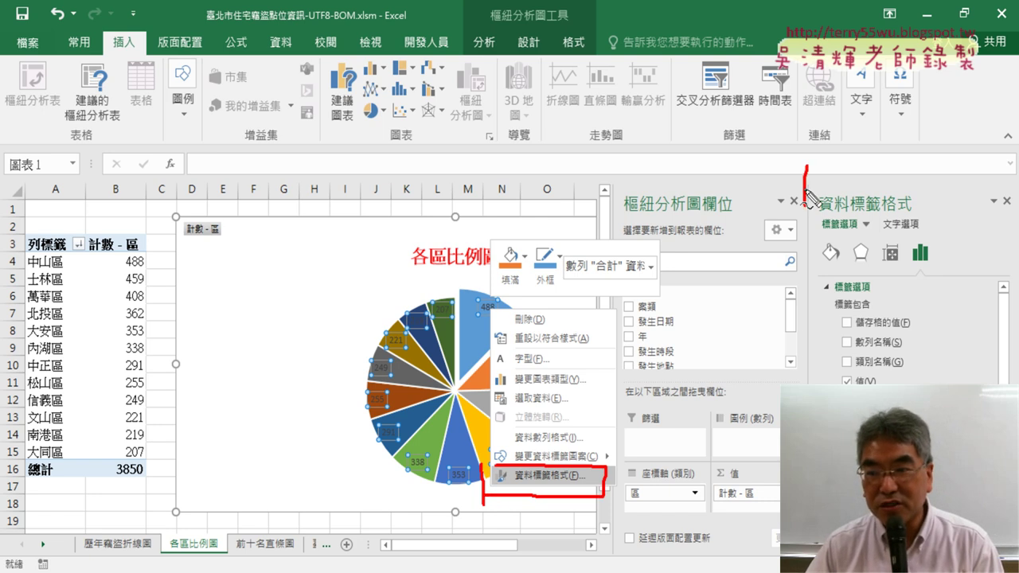
drag(809, 167, 994, 383)
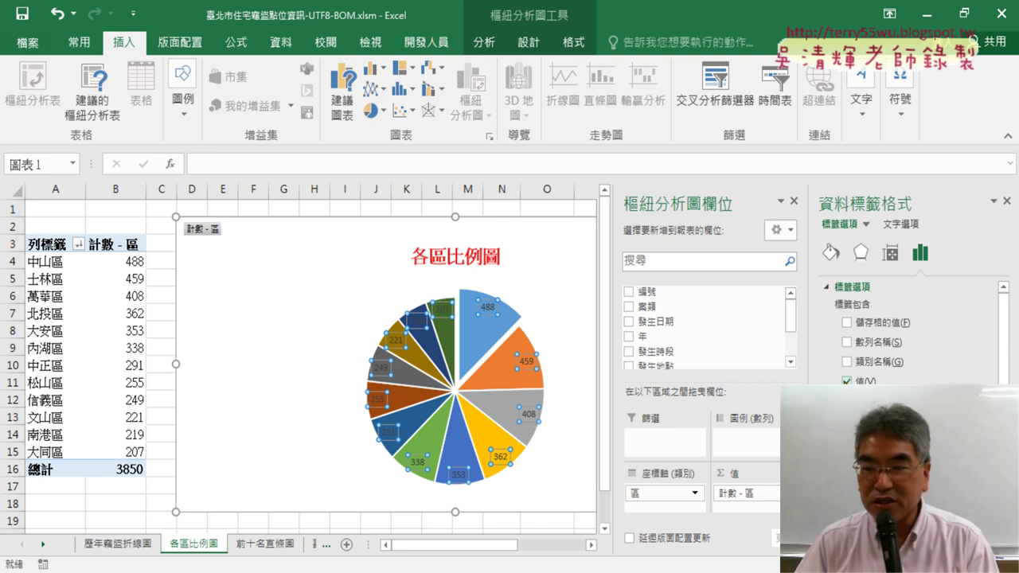
Switch the pie labels from counts to district name plus percentage (e.g. 中山區 13%), keeping them inside the slices.
click(847, 380)
click(847, 361)
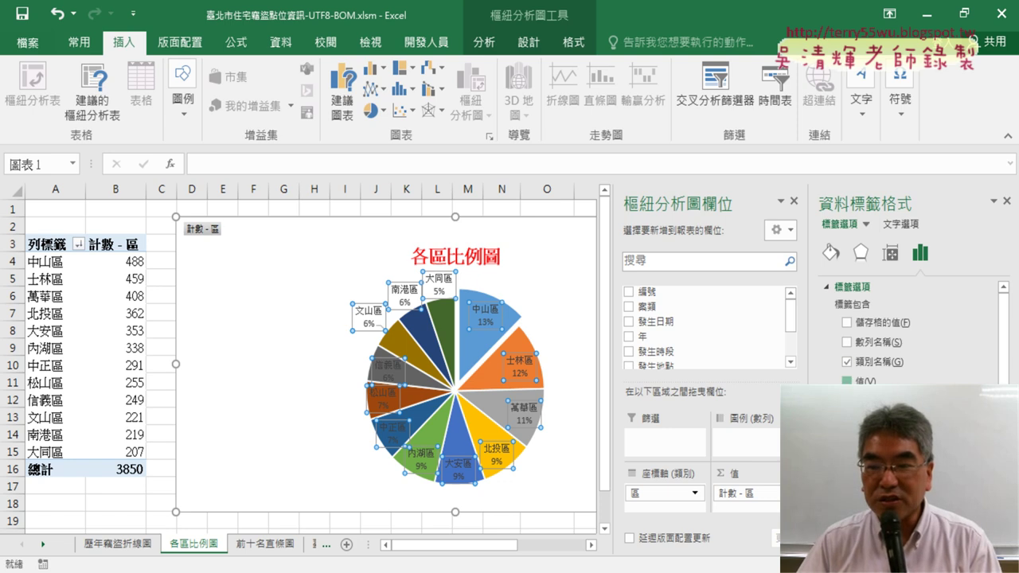
click(847, 381)
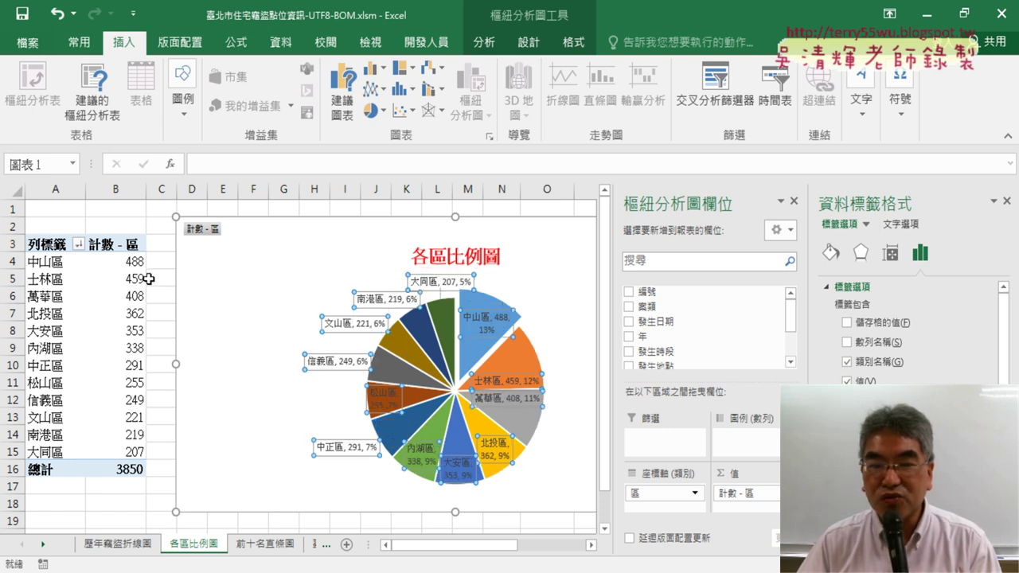
click(847, 380)
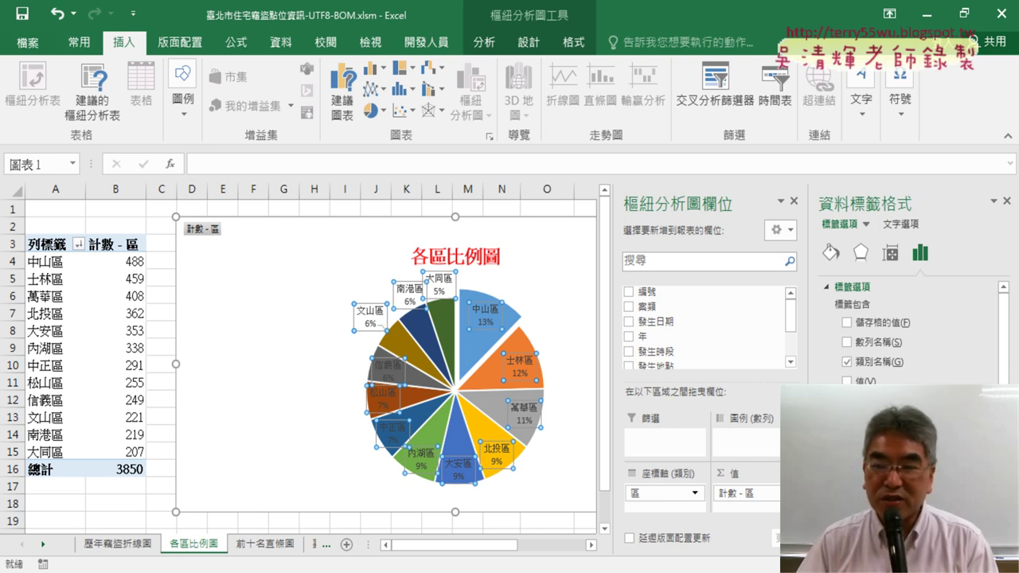
scroll(907, 327, down, 3)
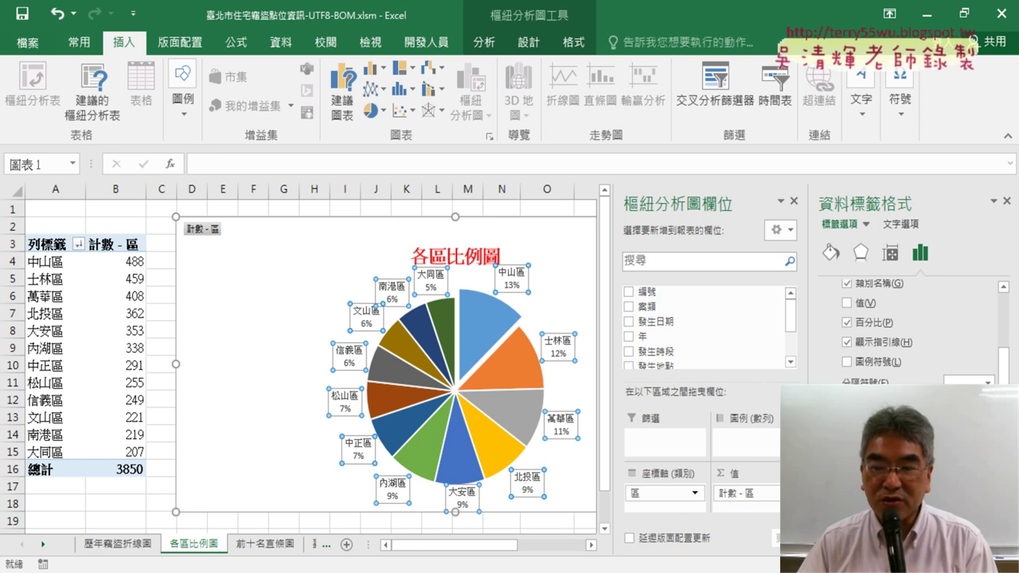
key(ctrl+z)
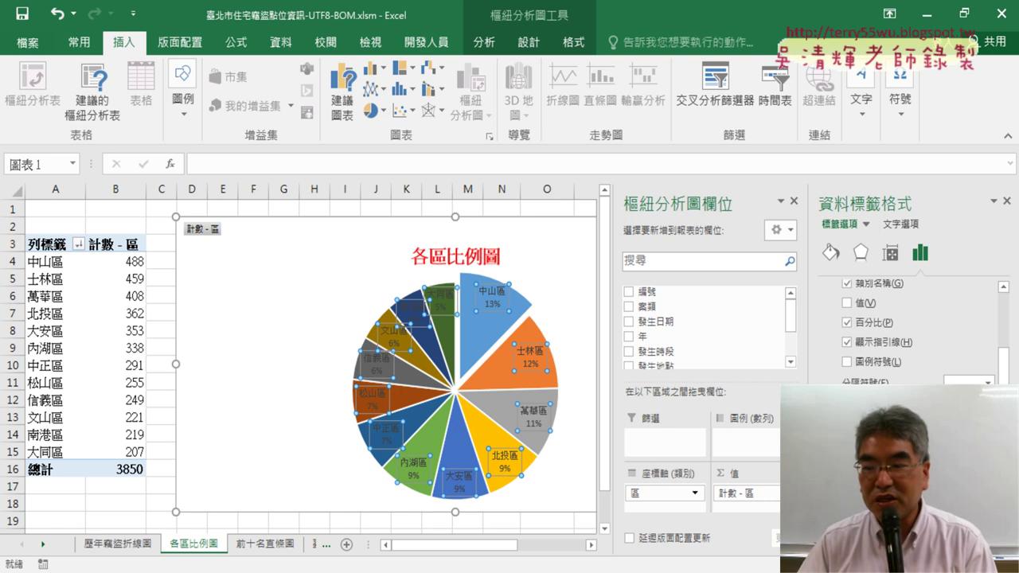
Compare inside and outside label placement, keep the callouts around the pie, and close the label pane.
key(ctrl+y)
key(ctrl+z)
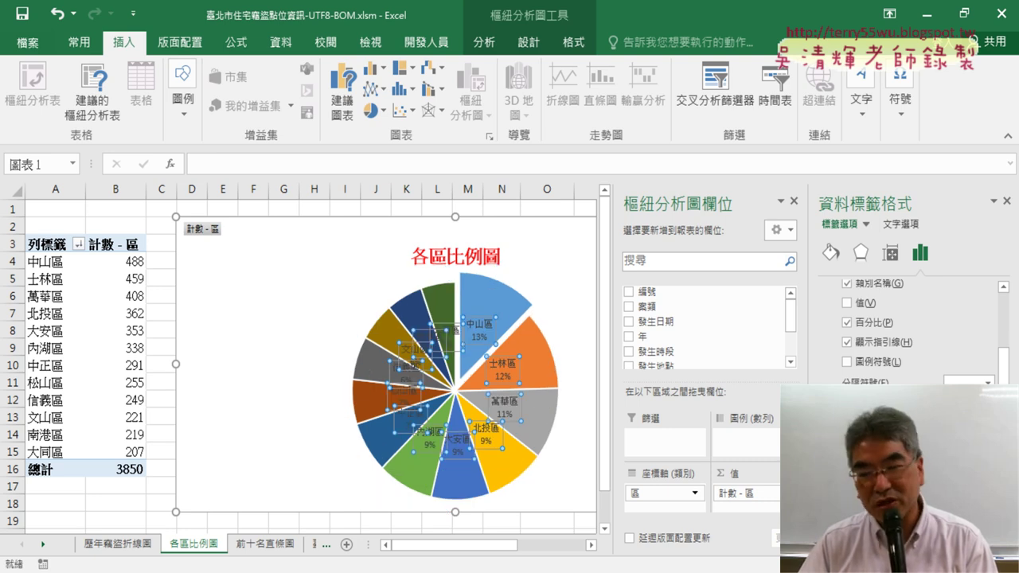
key(ctrl+y)
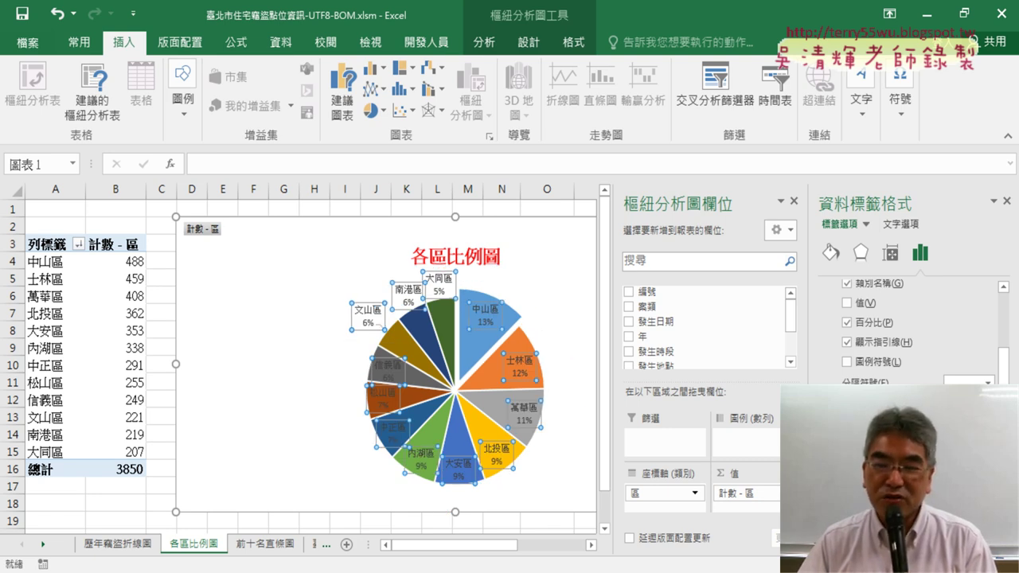
key(ctrl+y)
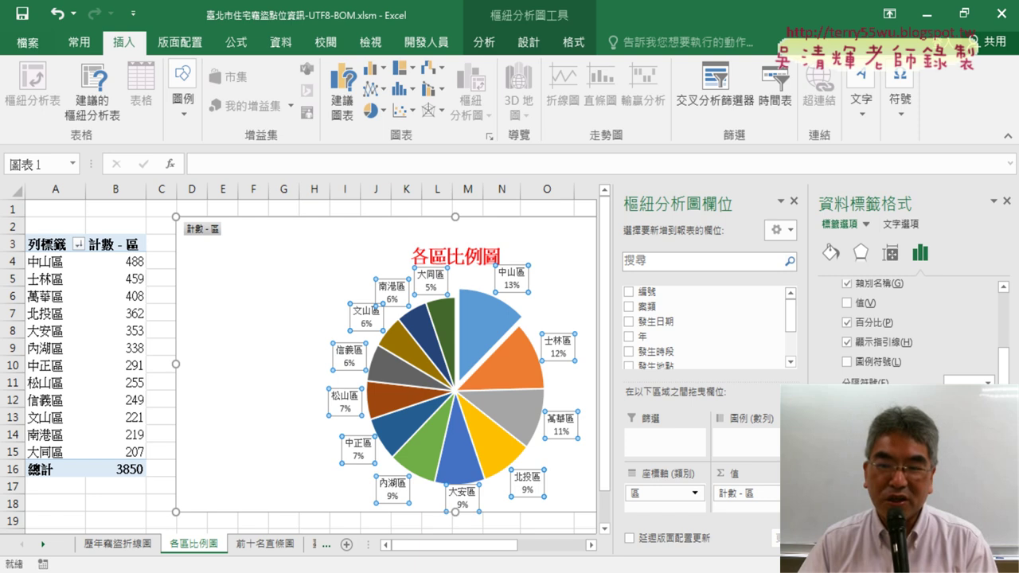
key(ctrl+z)
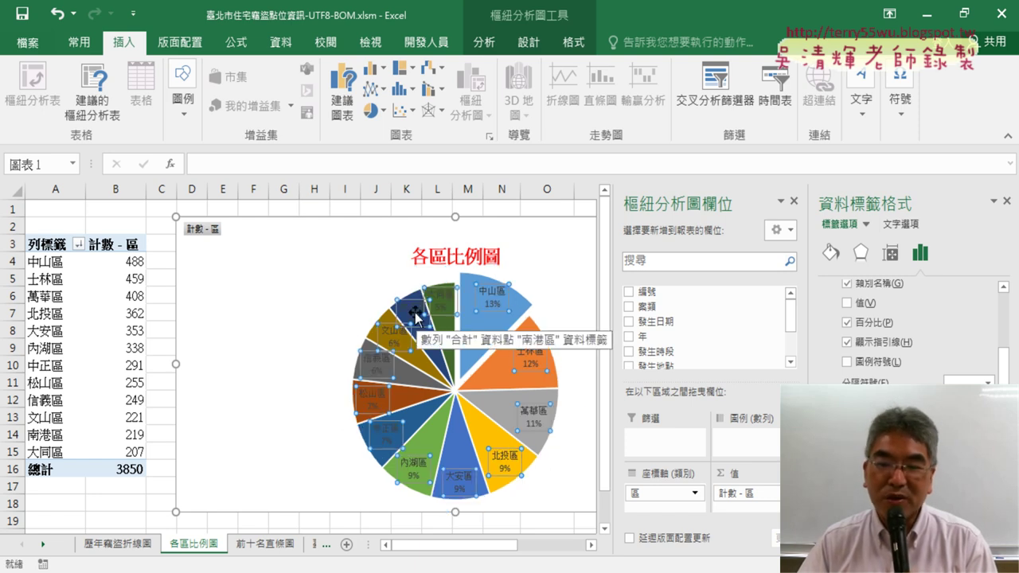
key(ctrl+y)
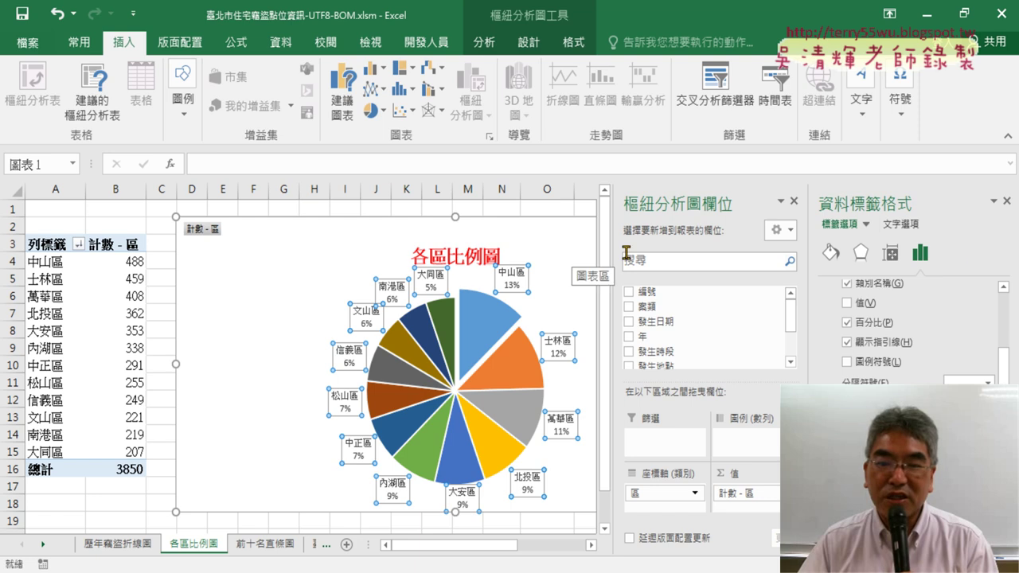
click(1007, 202)
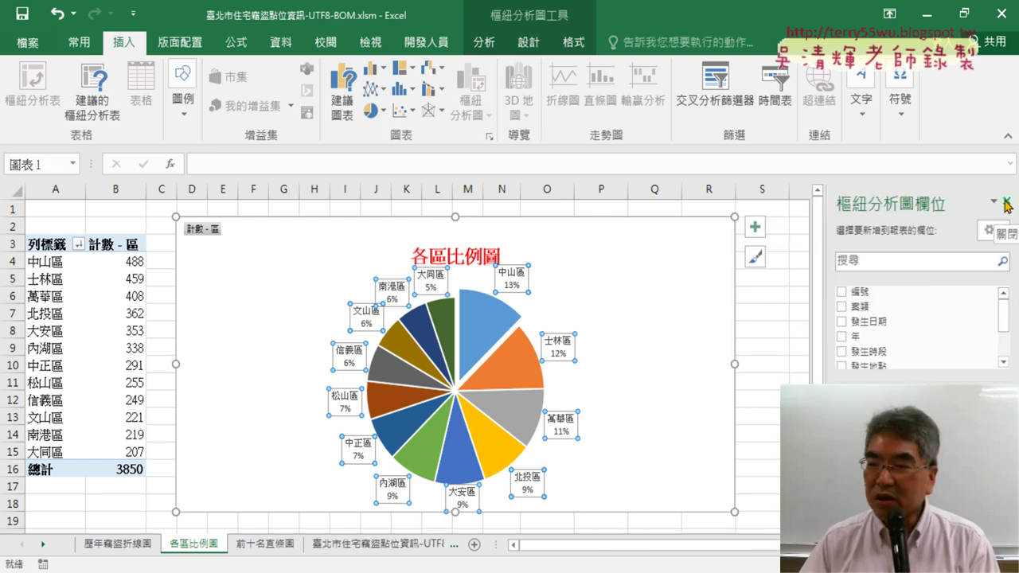
On the raw data sheet, show that H2's 廈門街 comes from the address in F2.
click(263, 545)
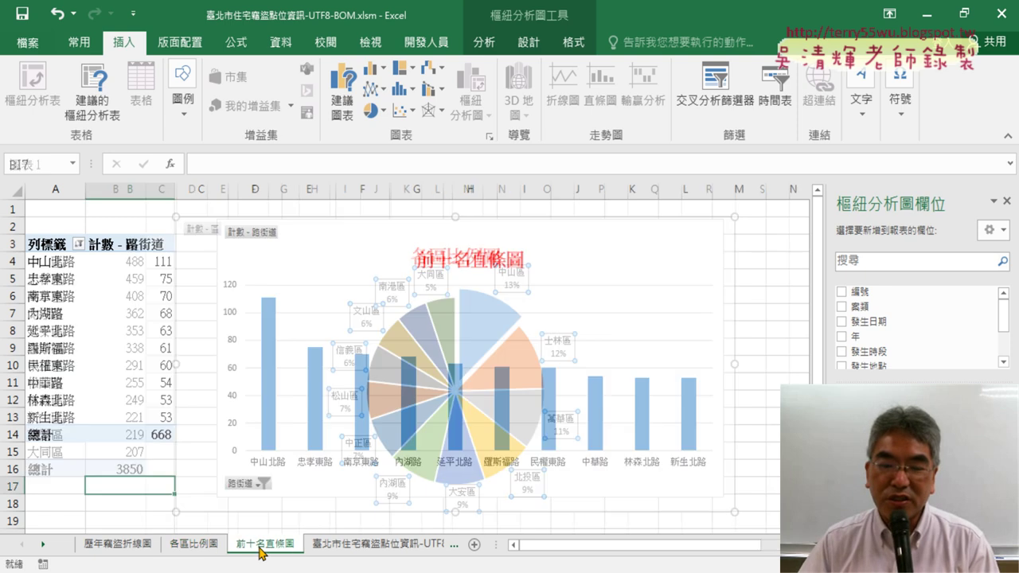
click(407, 551)
click(757, 230)
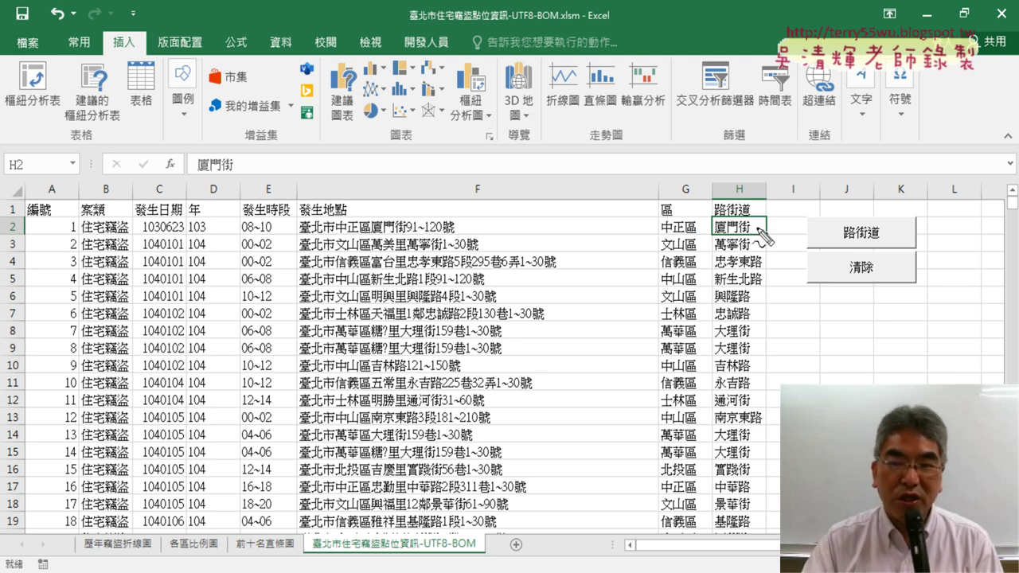
mouse_move(374, 239)
mouse_down()
mouse_move(374, 225)
mouse_move(745, 213)
mouse_move(748, 184)
mouse_up()
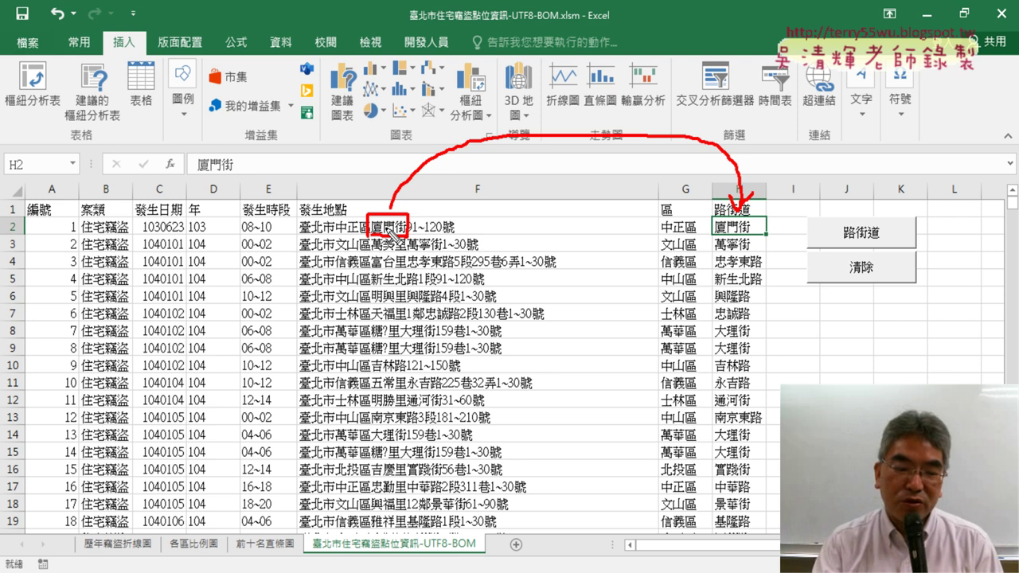
key(Escape)
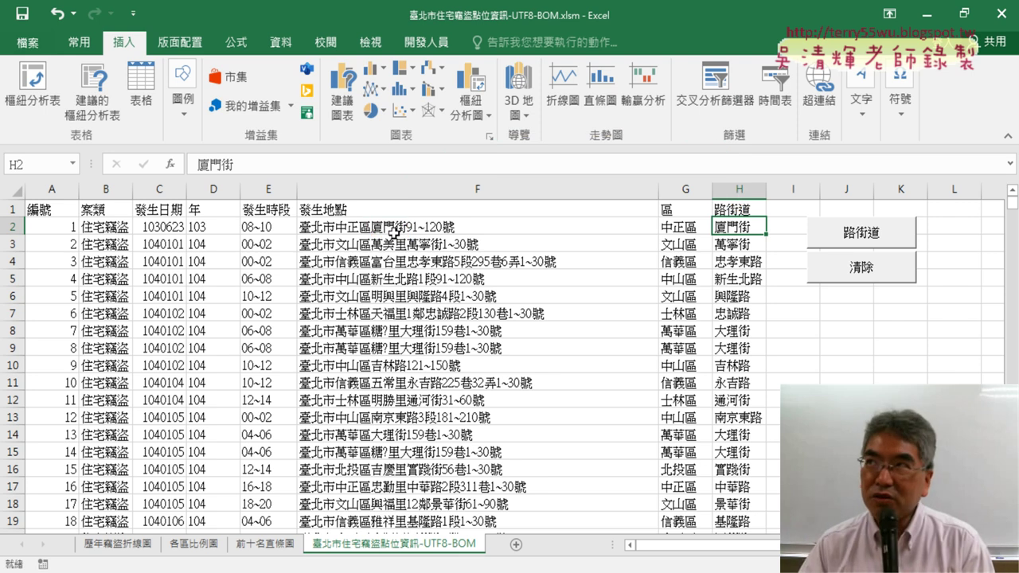
double_click(385, 228)
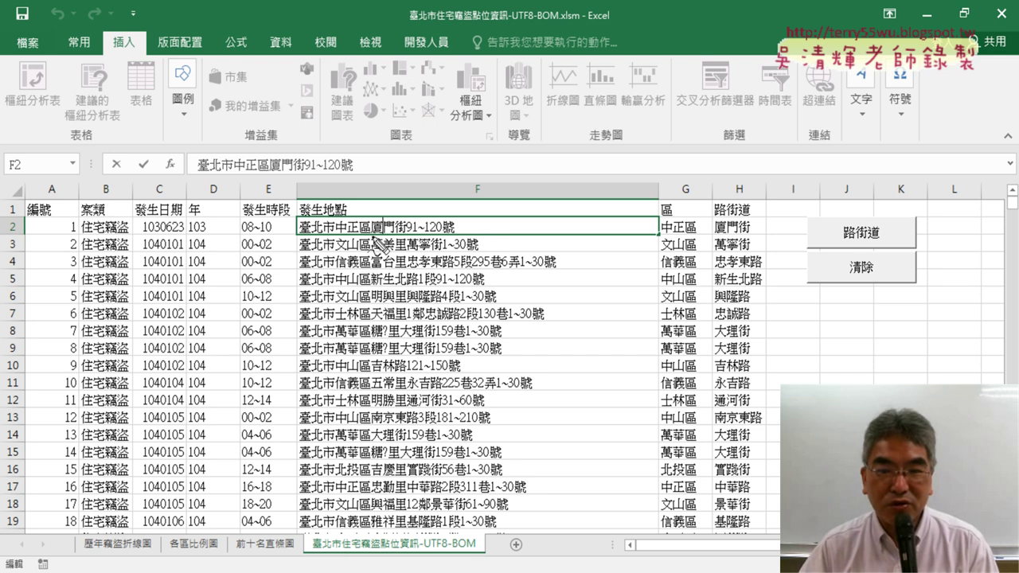
mouse_move(368, 239)
mouse_down()
mouse_move(368, 212)
mouse_move(406, 216)
mouse_up()
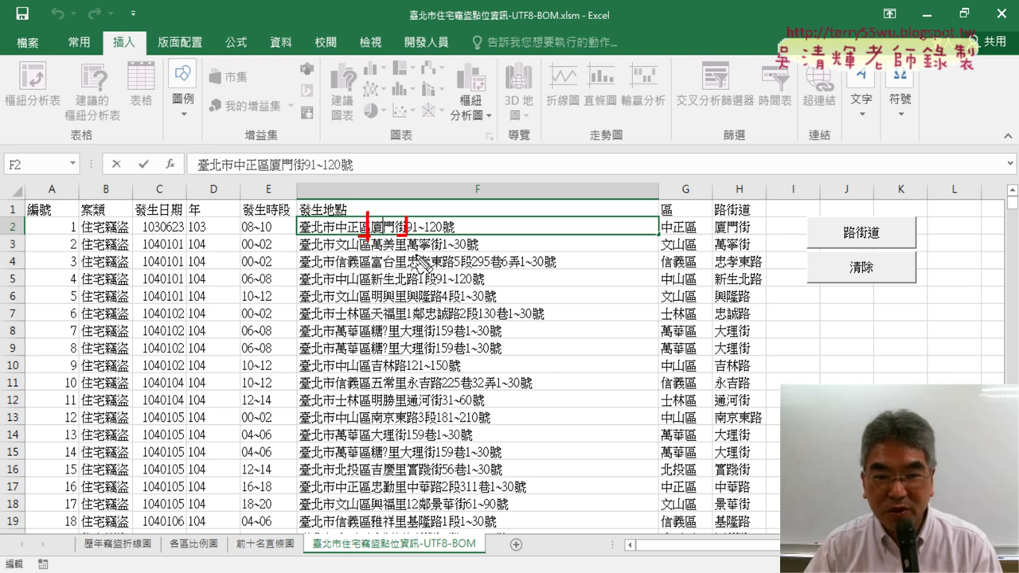
mouse_move(445, 258)
mouse_down()
mouse_move(407, 237)
mouse_move(369, 238)
mouse_up()
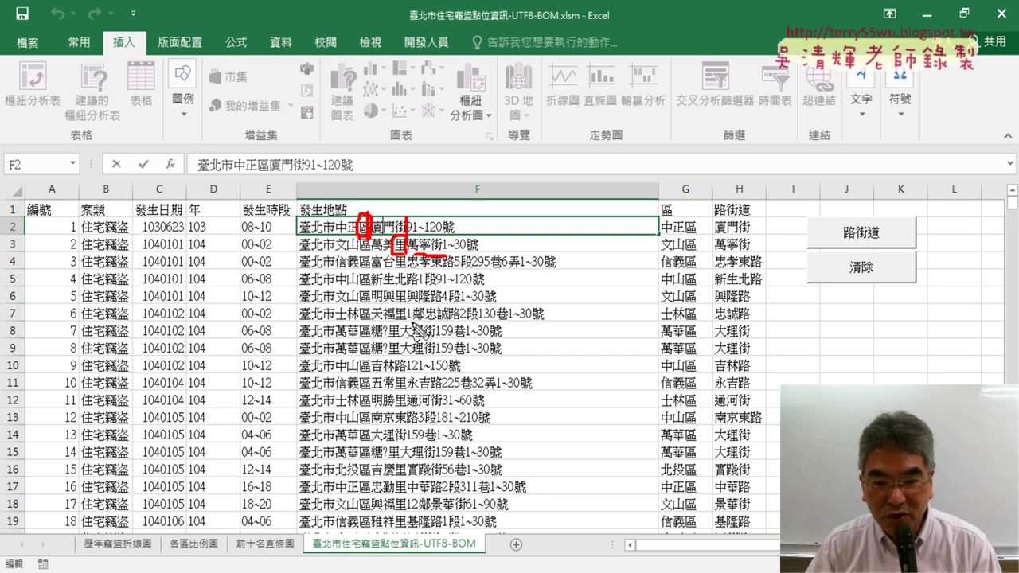
mouse_move(420, 323)
mouse_down()
mouse_move(457, 321)
mouse_move(414, 323)
mouse_up()
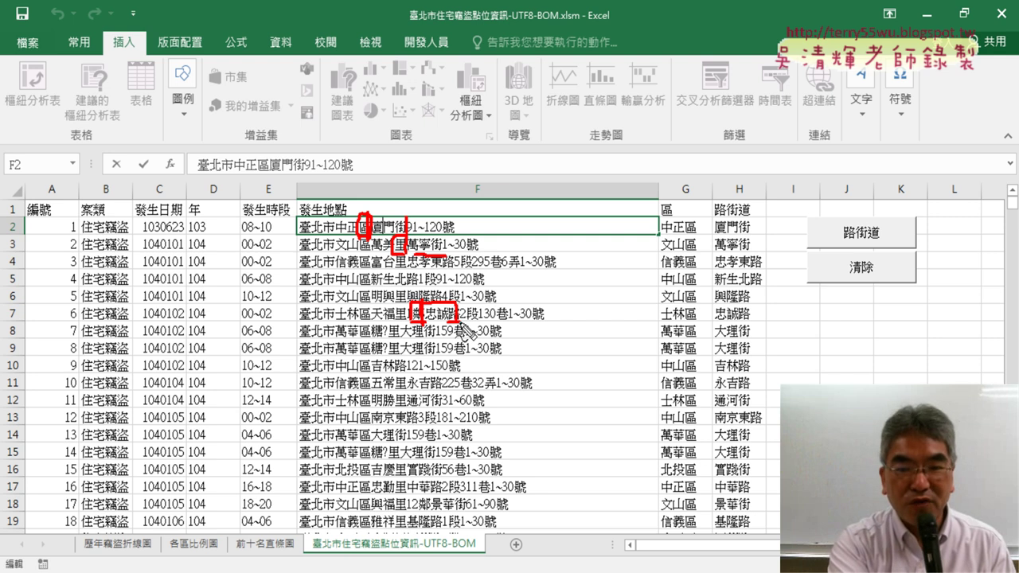
key(Escape)
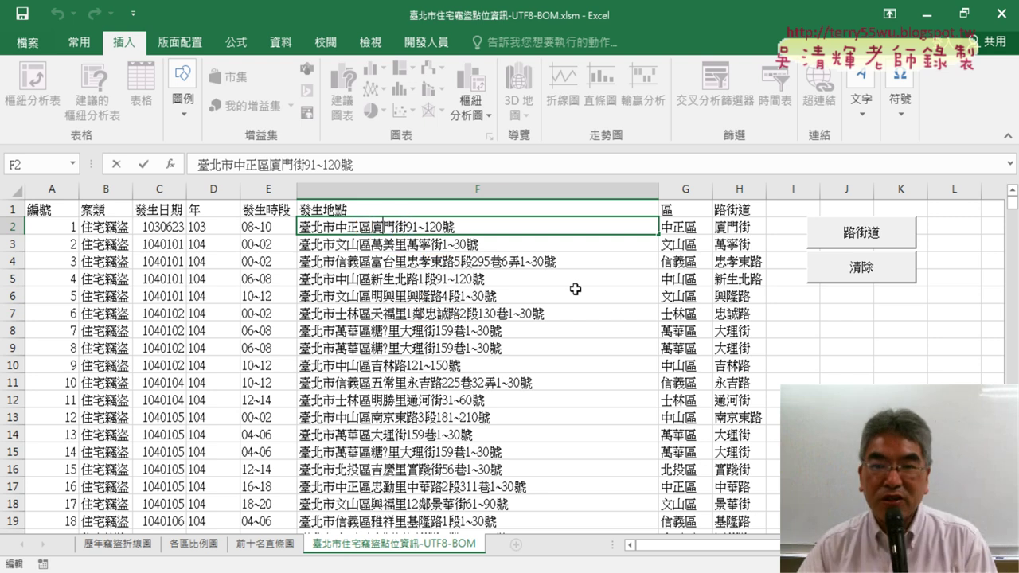
click(745, 232)
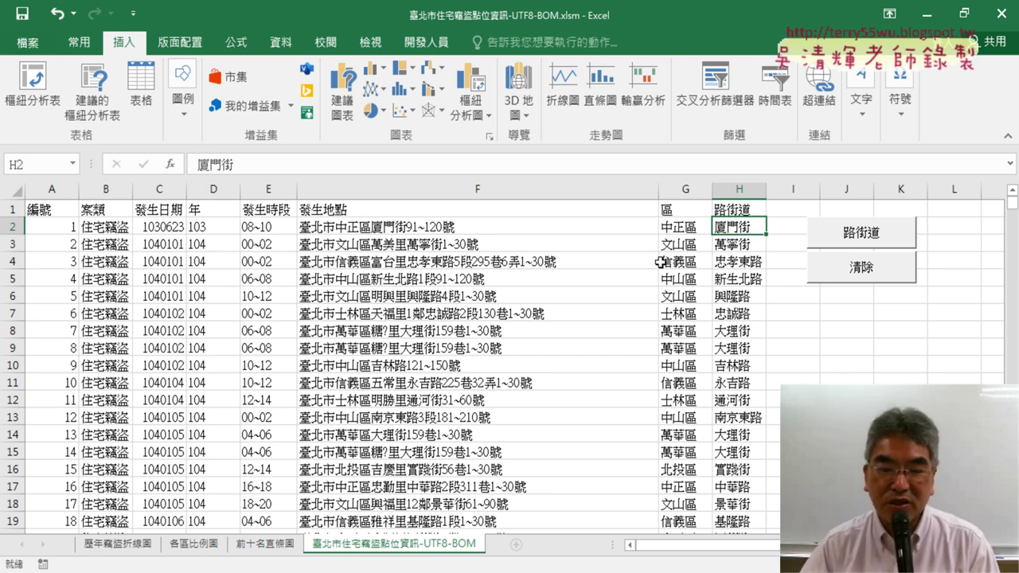
On 前十名直條圖, clear the street value filter and review the full street list down to its grand total.
click(265, 544)
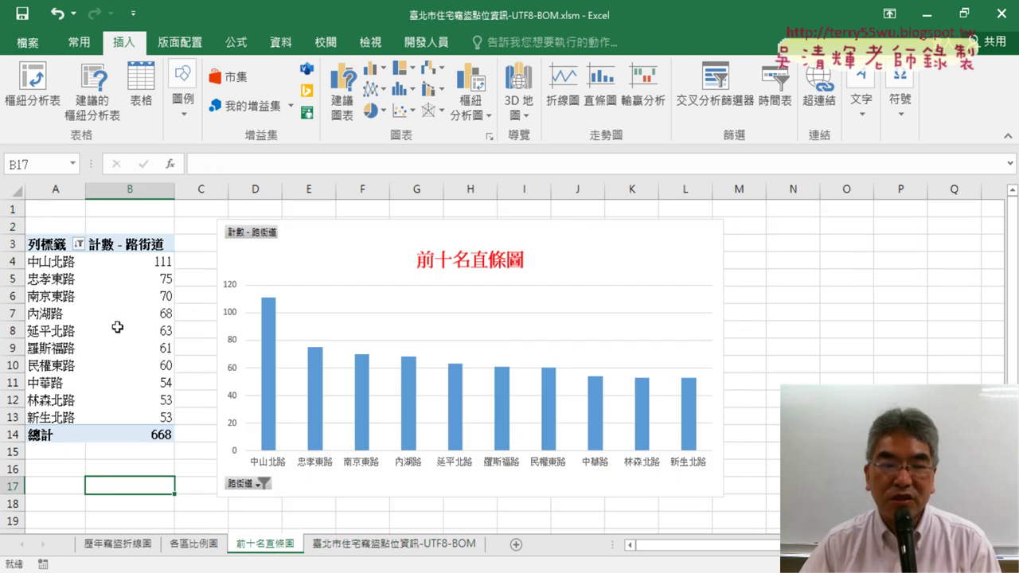
click(79, 246)
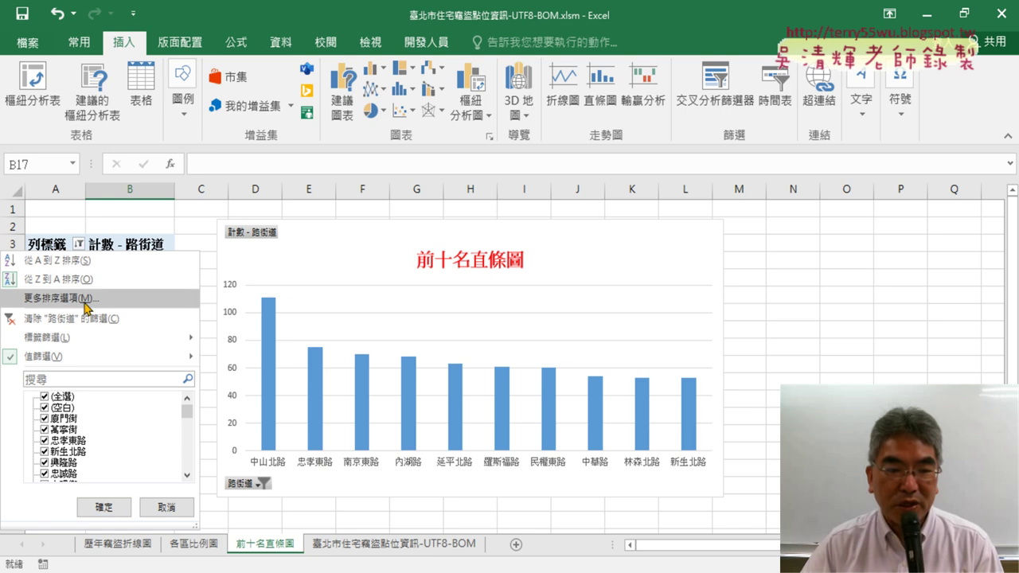
mouse_move(94, 359)
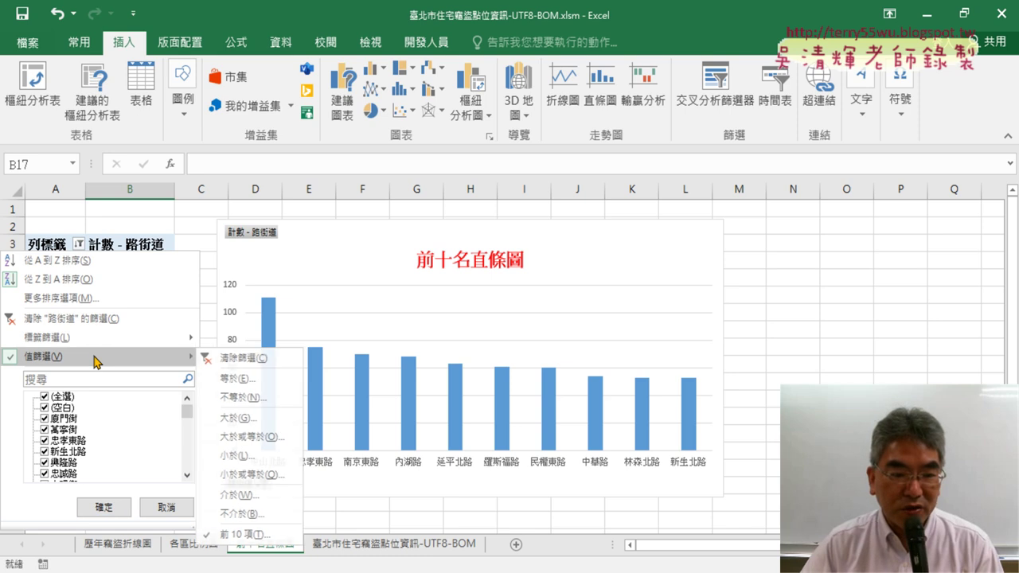
click(255, 359)
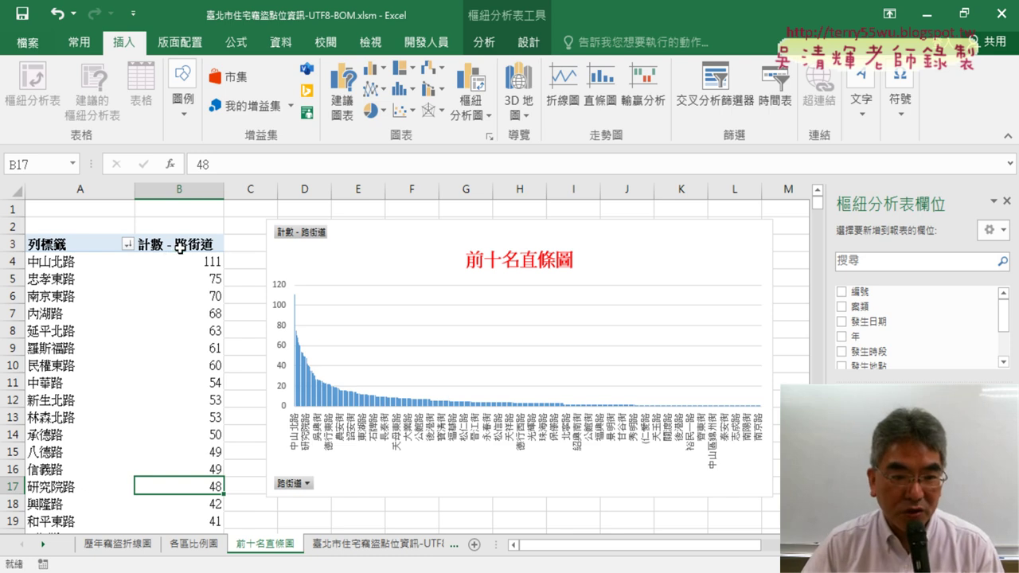
click(180, 246)
key(ctrl+Down)
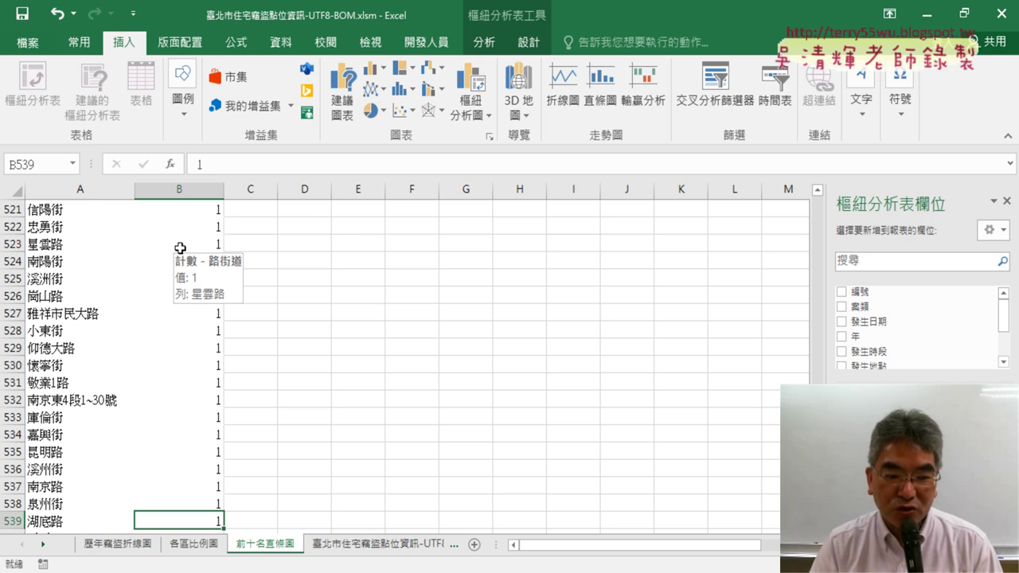
key(Down)
key(Down)
key(Up)
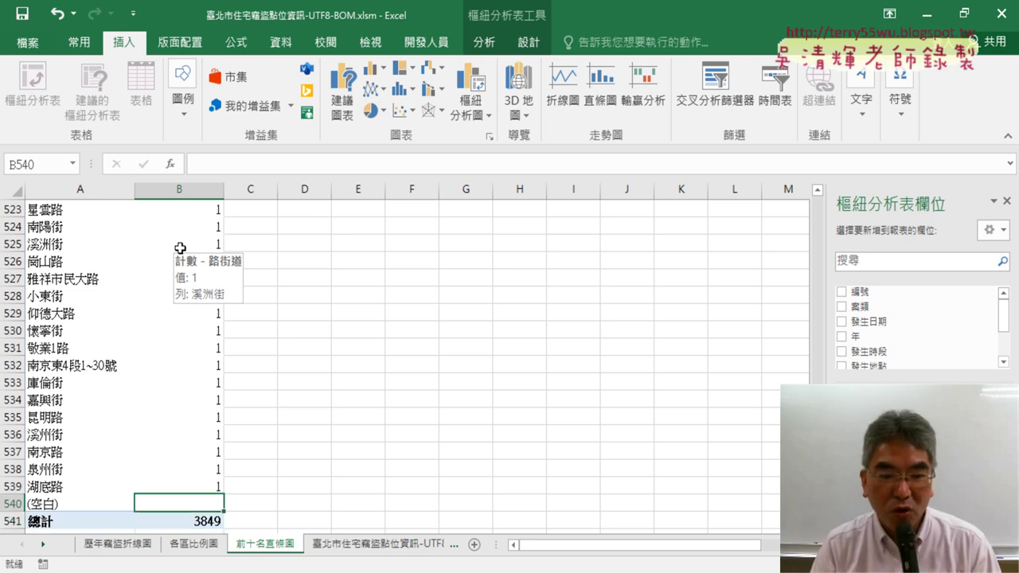
key(Up)
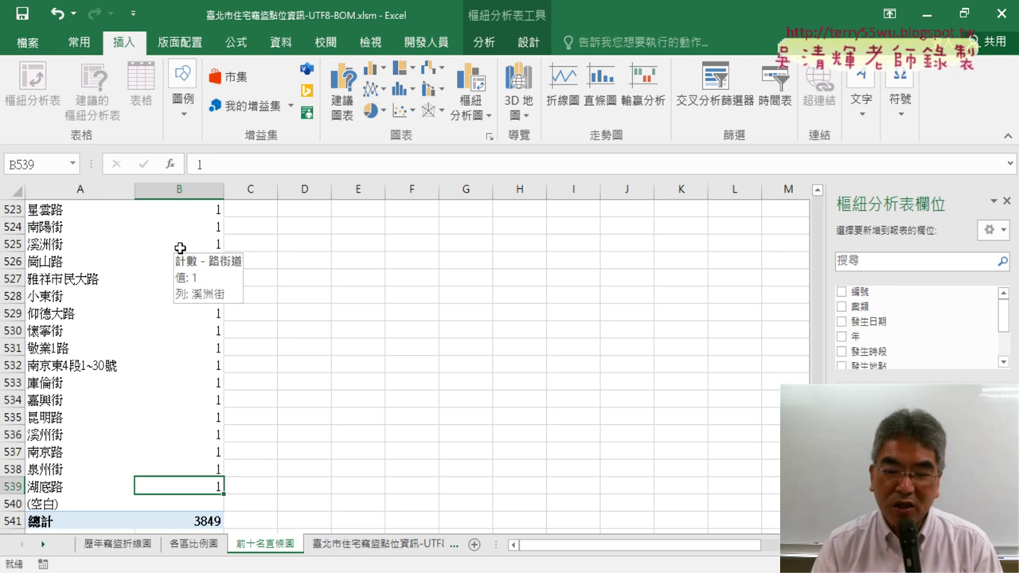
key(ctrl+Up)
scroll(138, 256, up, 1)
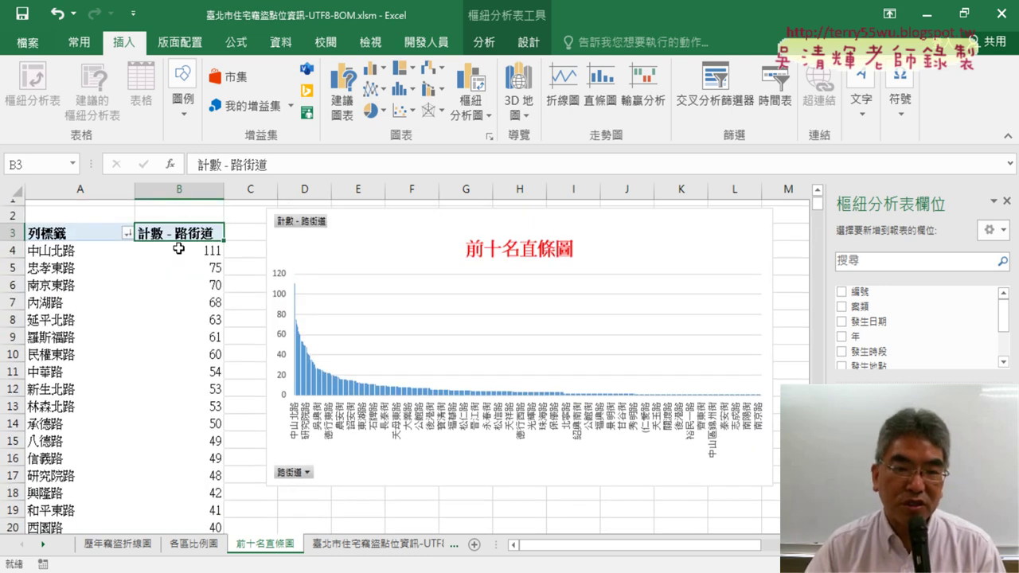
Reapply a Top 10 value filter so only the ten busiest streets, totalling 668, remain.
click(128, 252)
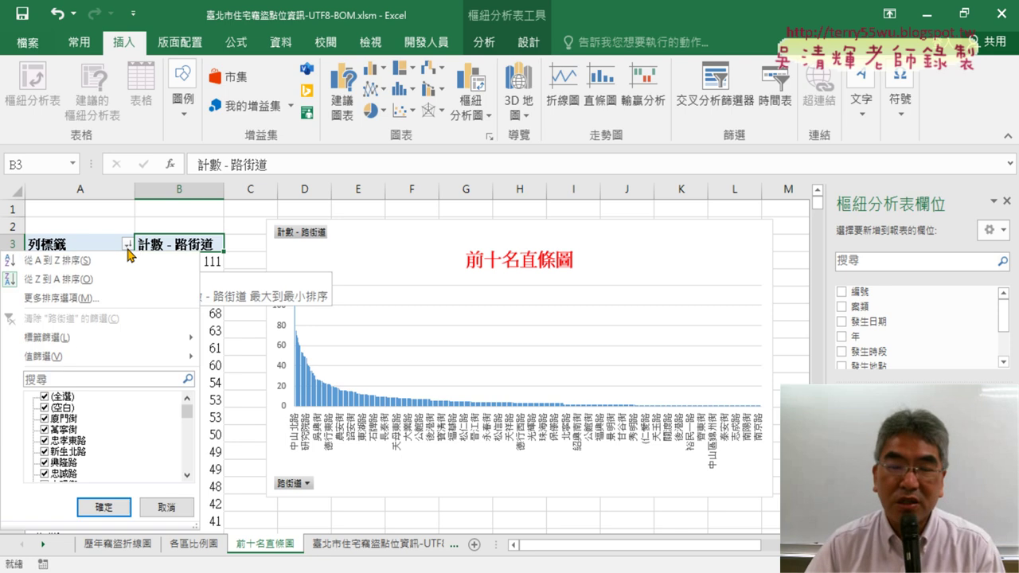
mouse_move(118, 357)
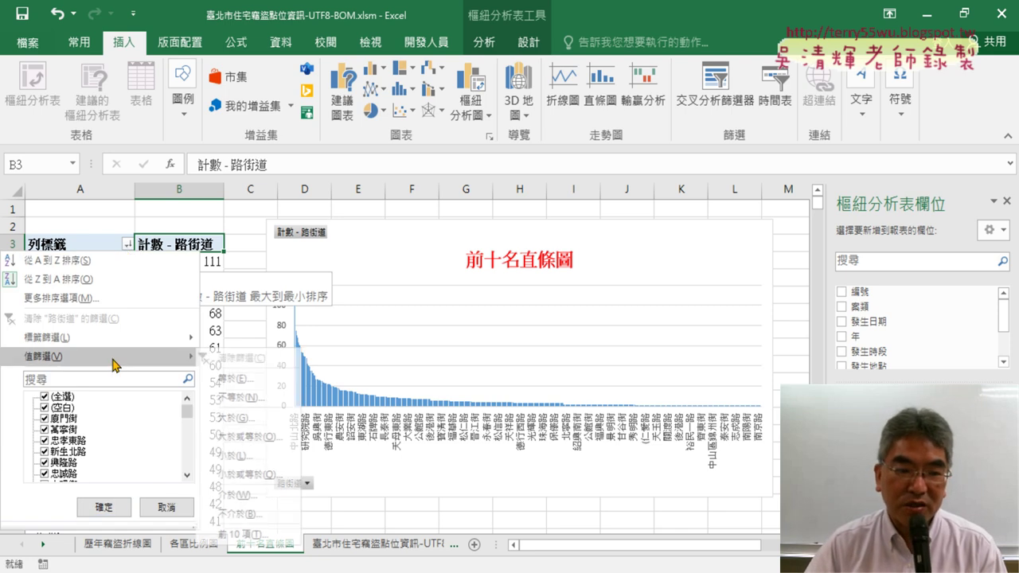
click(249, 535)
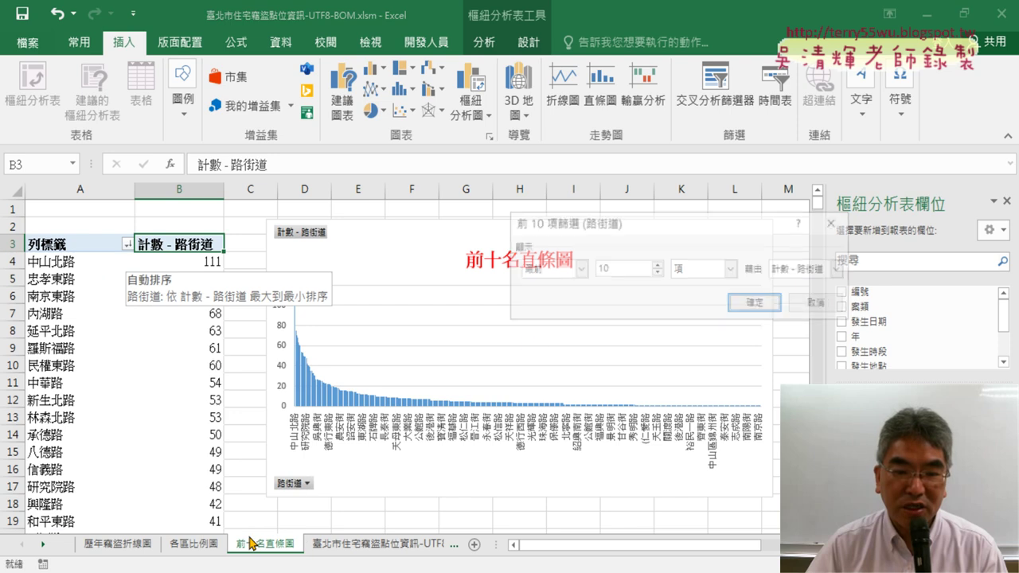
click(758, 304)
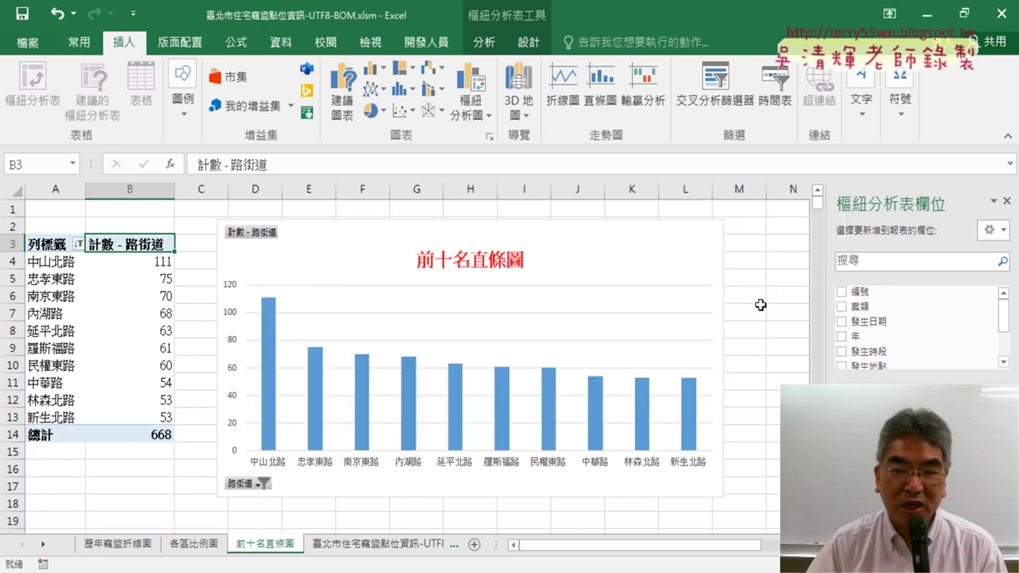
Bring the 臺北市住宅竊盜點位資訊-UTF8-BOM sheet back into view in the sheet tabs.
mouse_move(590, 451)
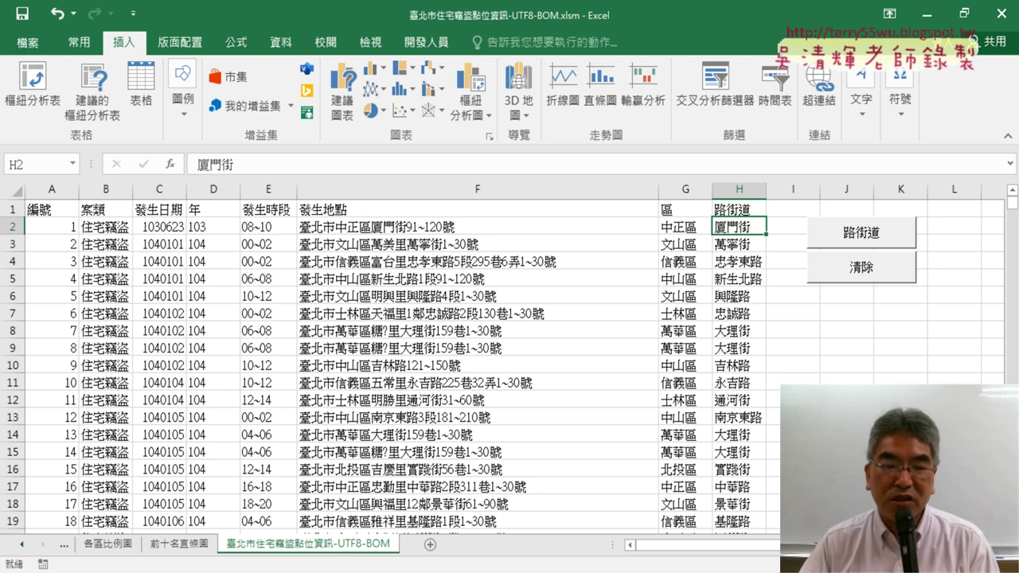
click(21, 546)
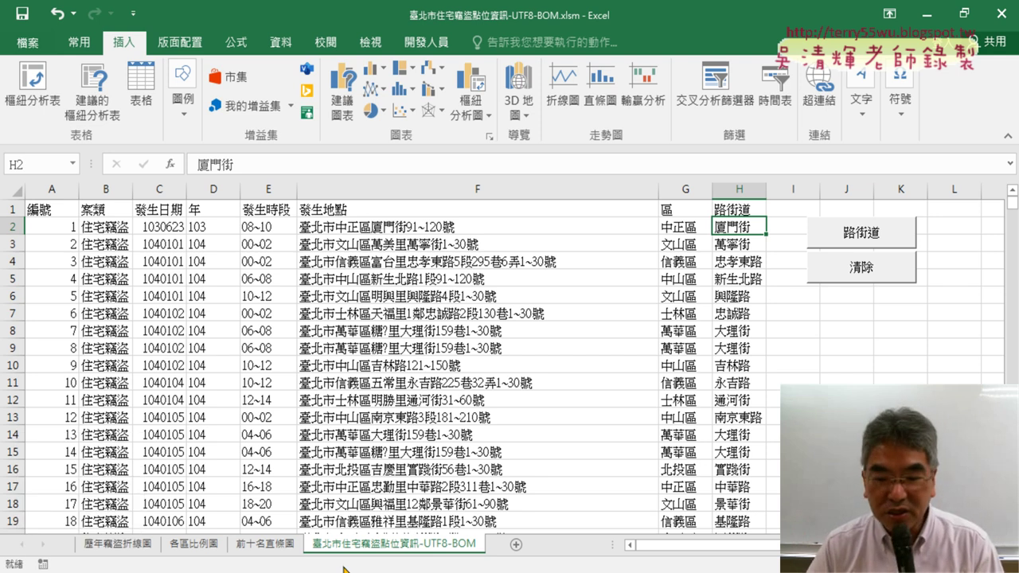
On the data.gov.tw page, highlight the related car, motorcycle and bicycle theft dataset names.
key(alt+Tab)
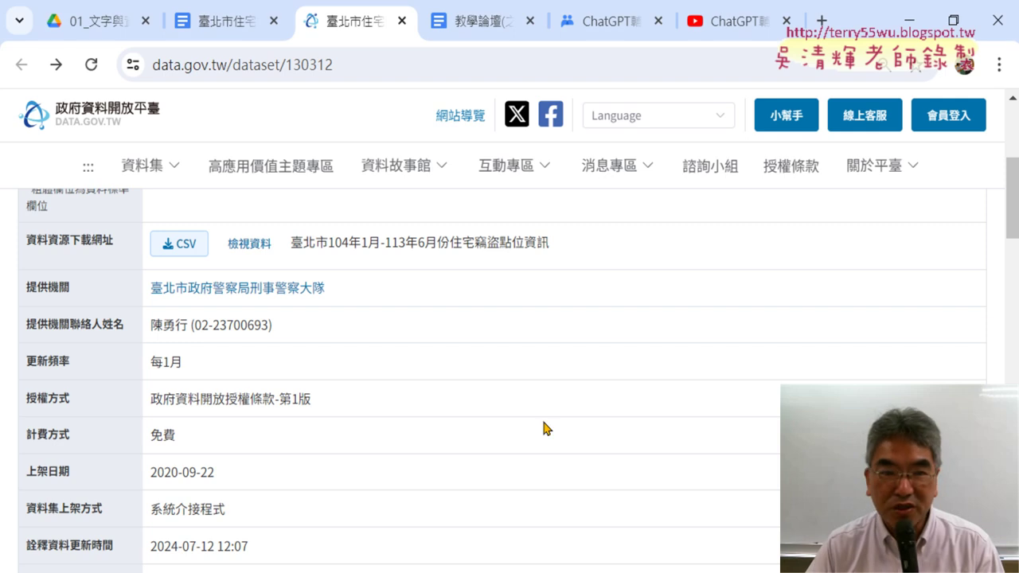
scroll(470, 358, down, 10)
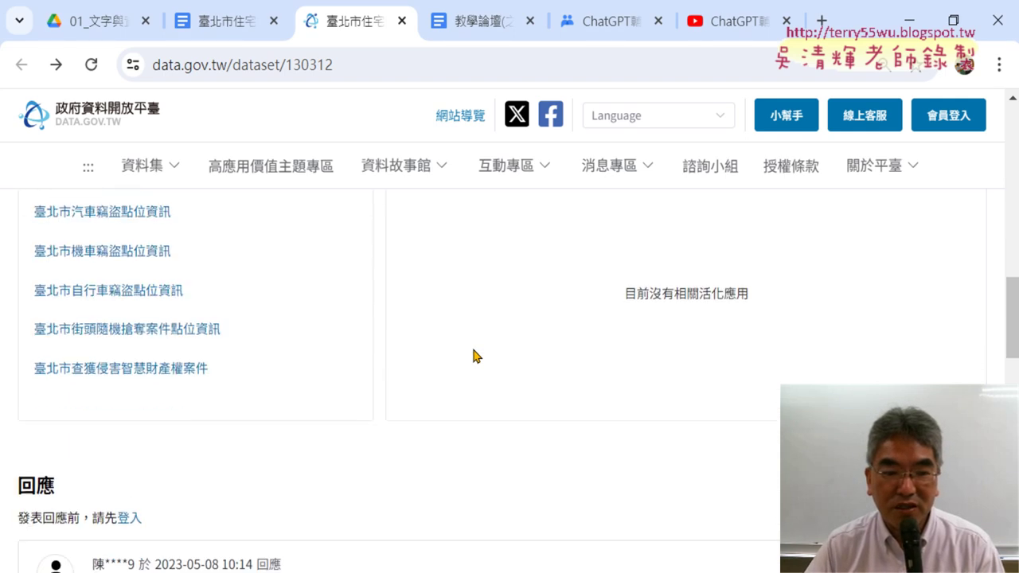
scroll(473, 355, up, 2)
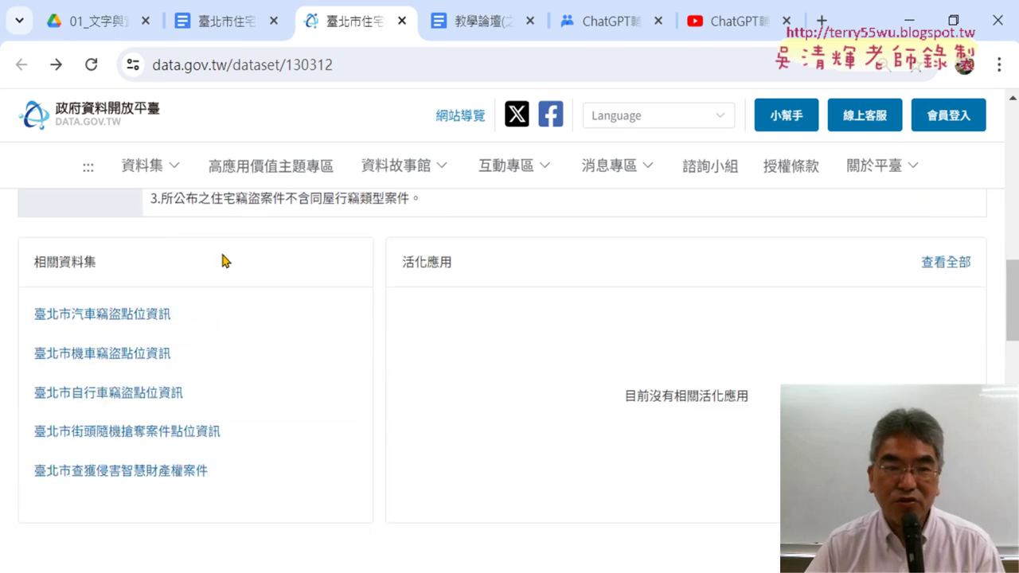
drag(200, 317, 34, 313)
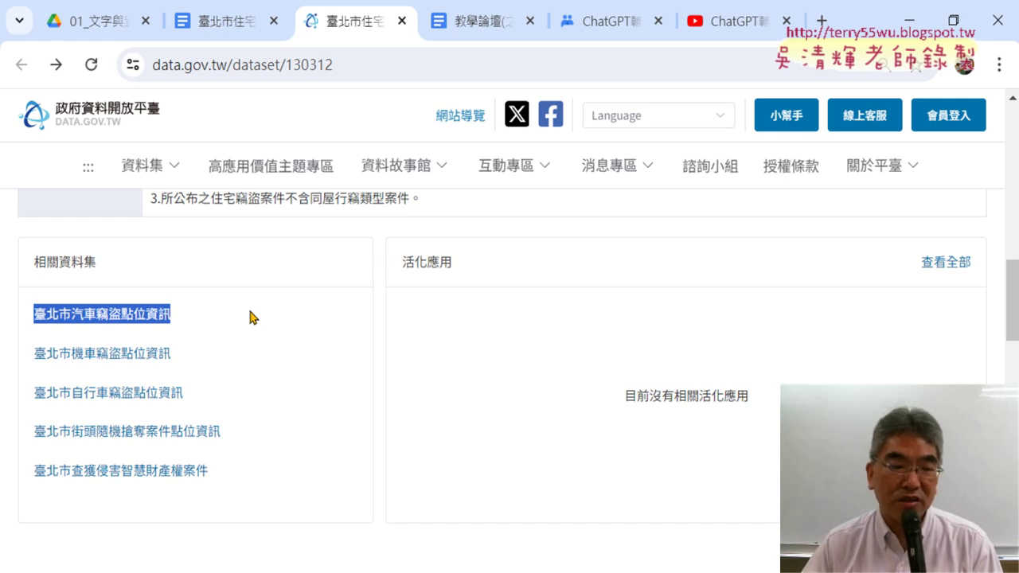
drag(195, 354, 70, 353)
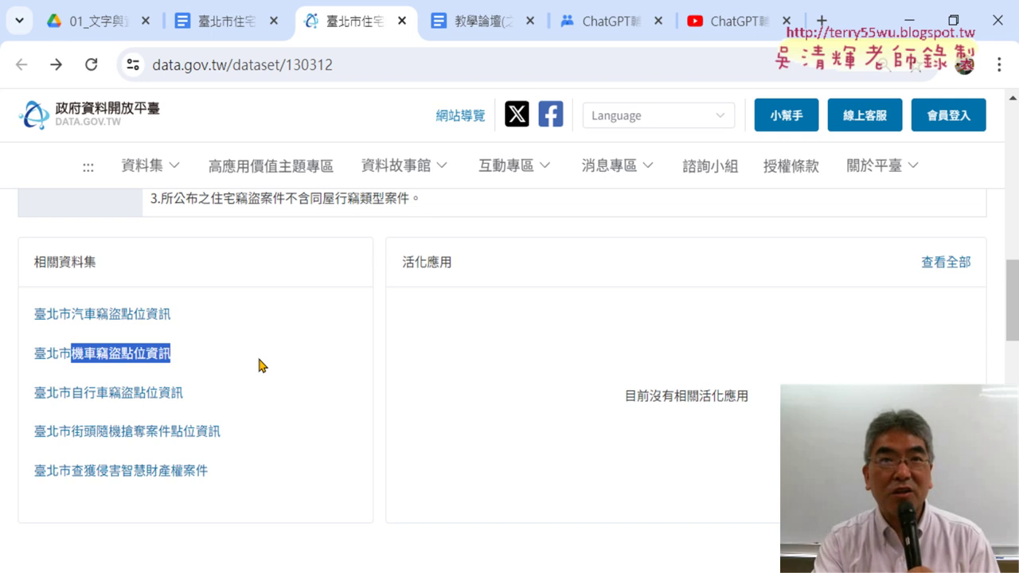
drag(201, 399, 70, 395)
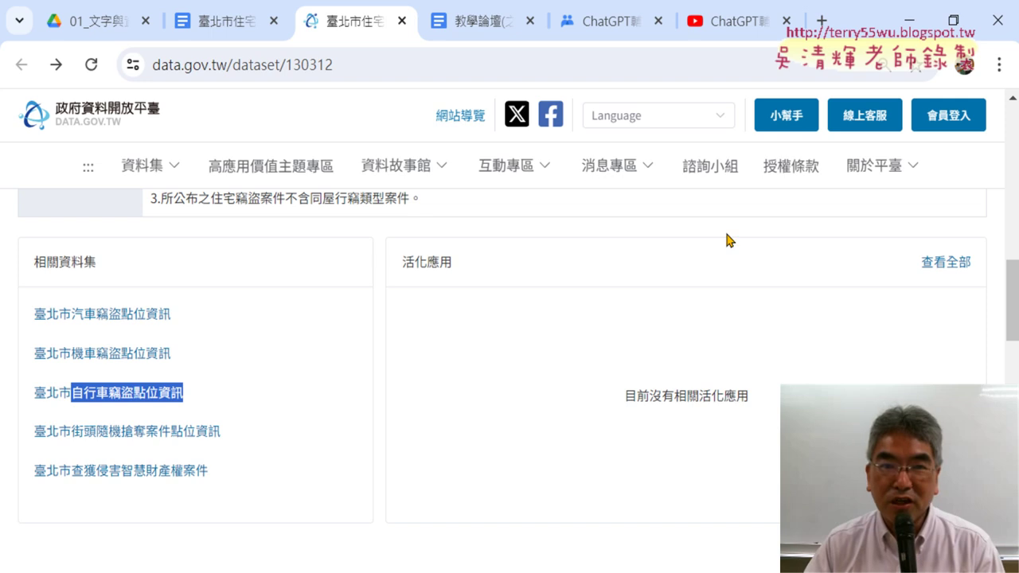
Back in Excel, empty column H with the 清除 button, then rerun the 路街道 macro from H2.
click(909, 20)
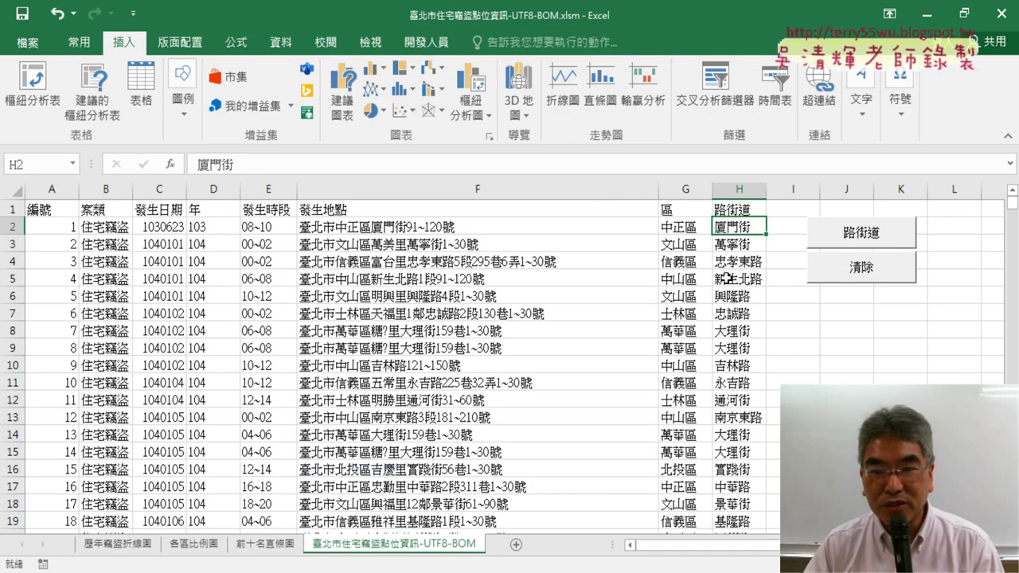
click(887, 379)
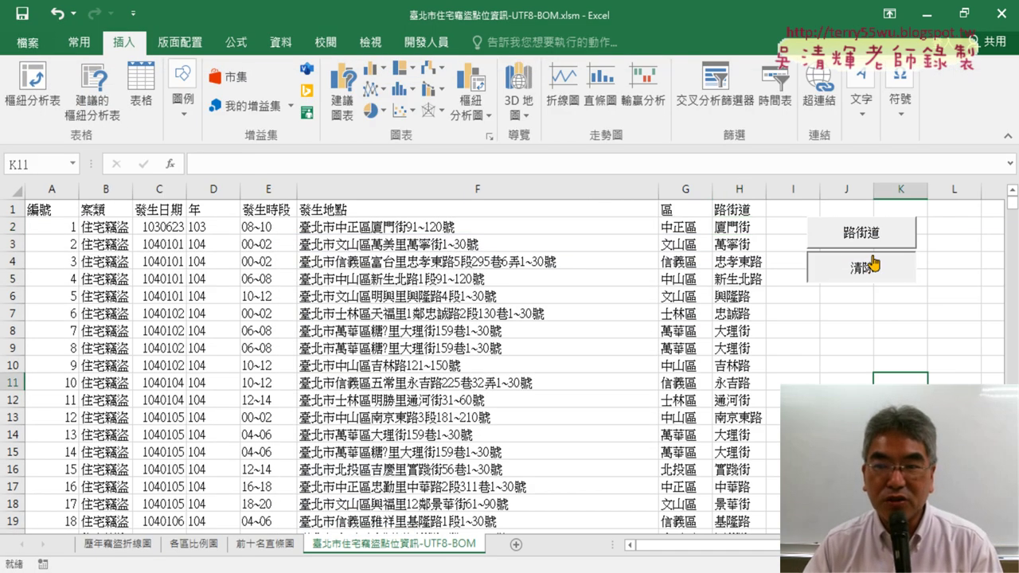
click(875, 269)
click(860, 234)
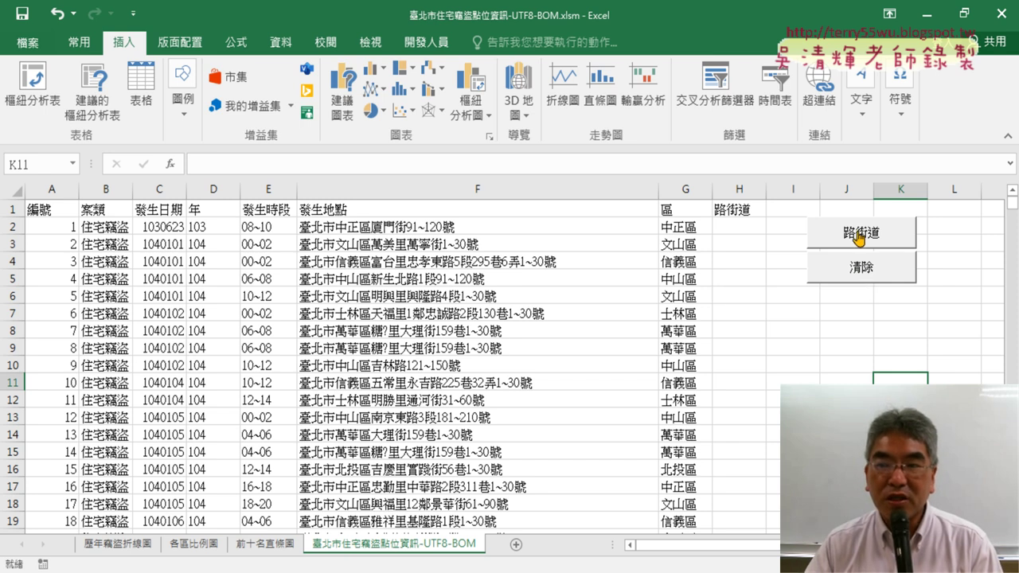
click(740, 227)
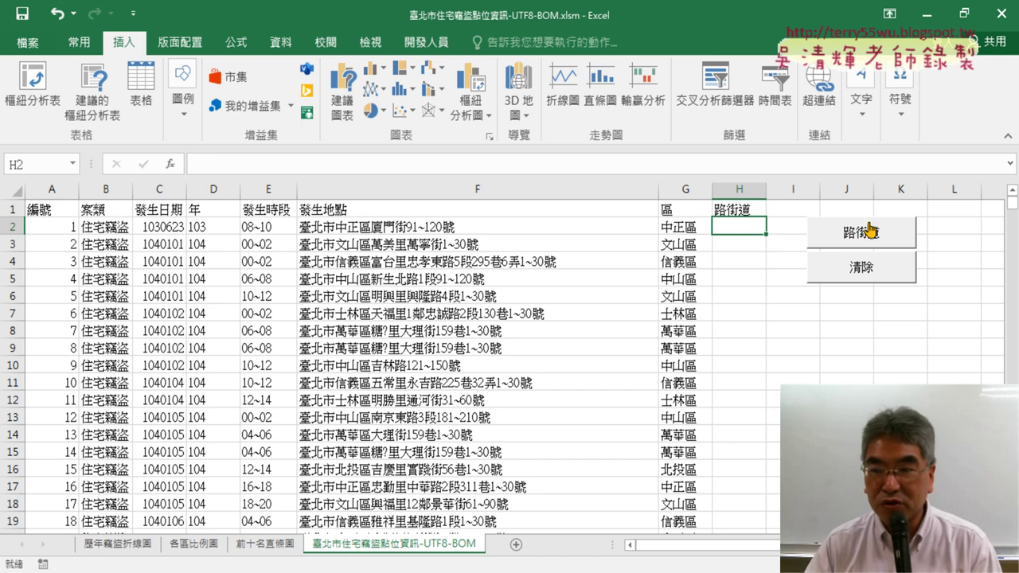
click(869, 228)
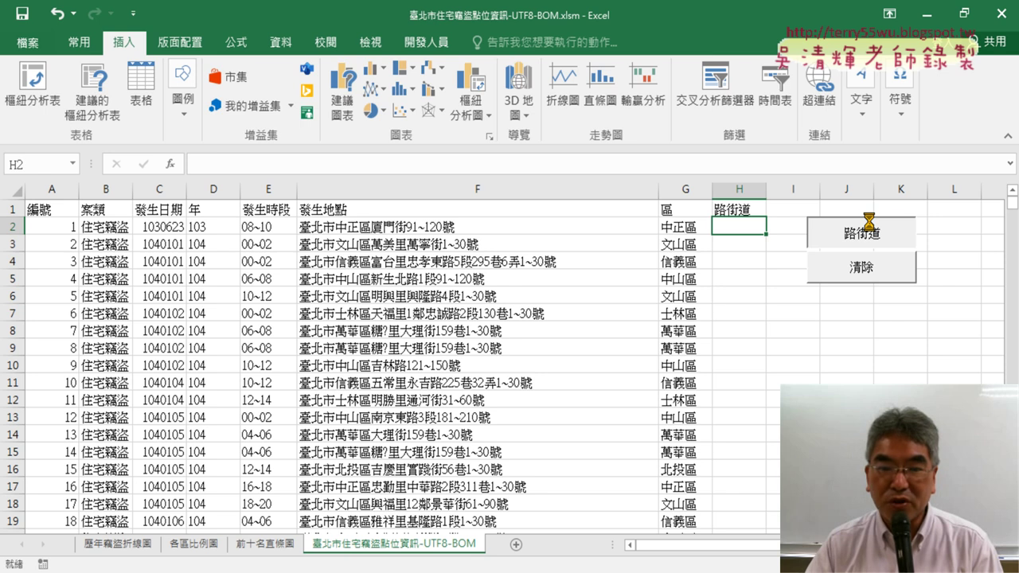
Open the code of the macro assigned to the 路街道 button in the VBA editor.
right_click(861, 237)
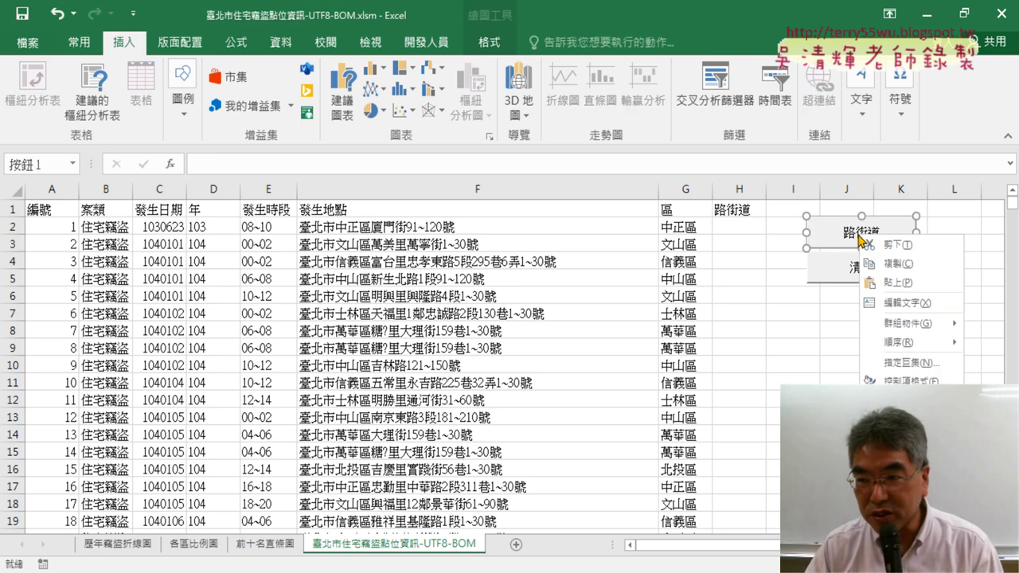
click(895, 363)
click(982, 249)
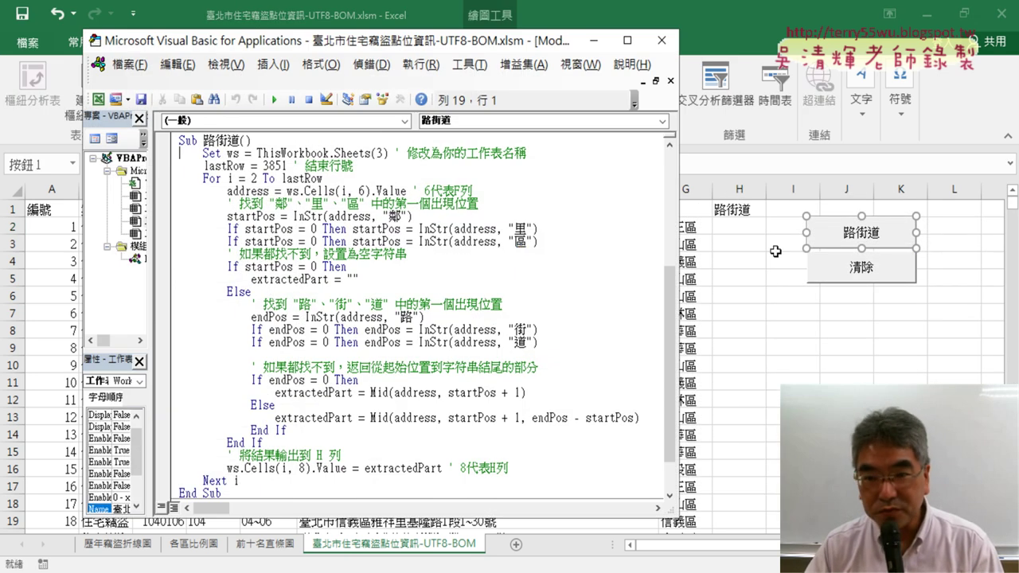
scroll(462, 276, down, 1)
scroll(462, 276, up, 3)
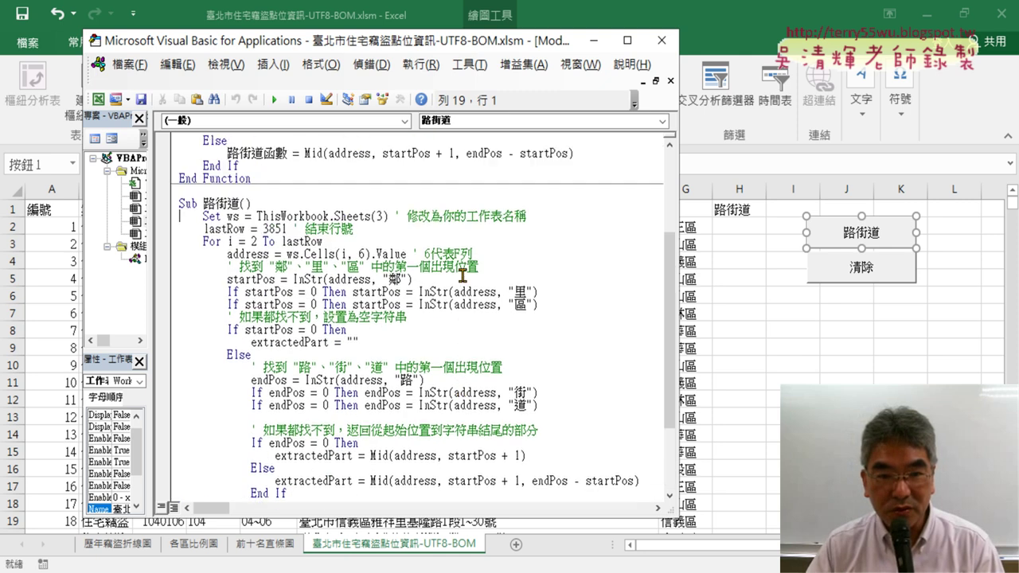
scroll(462, 275, down, 1)
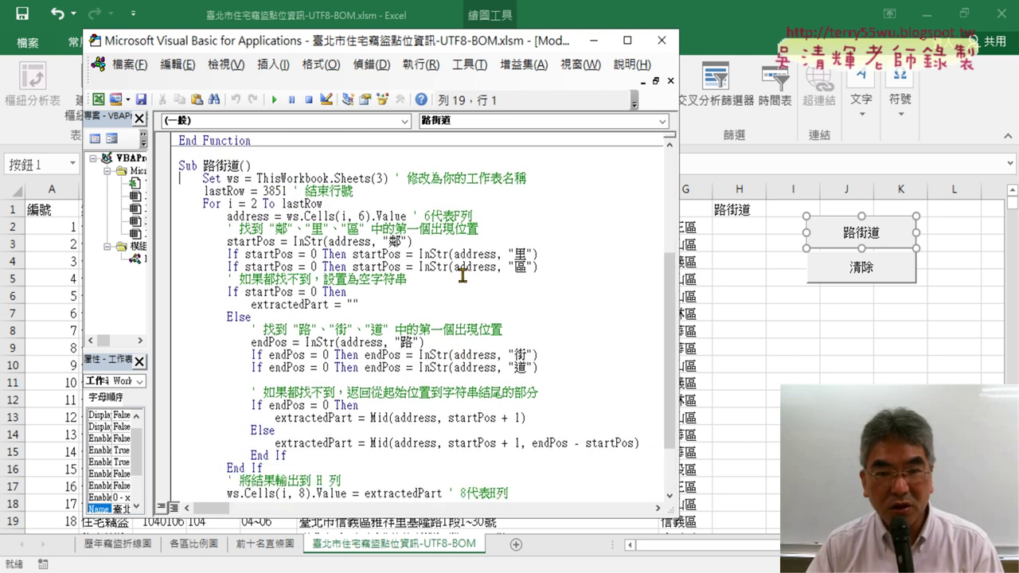
Highlight the Sheets(3) reference in the code, then go back to the data sheet's tab.
double_click(380, 178)
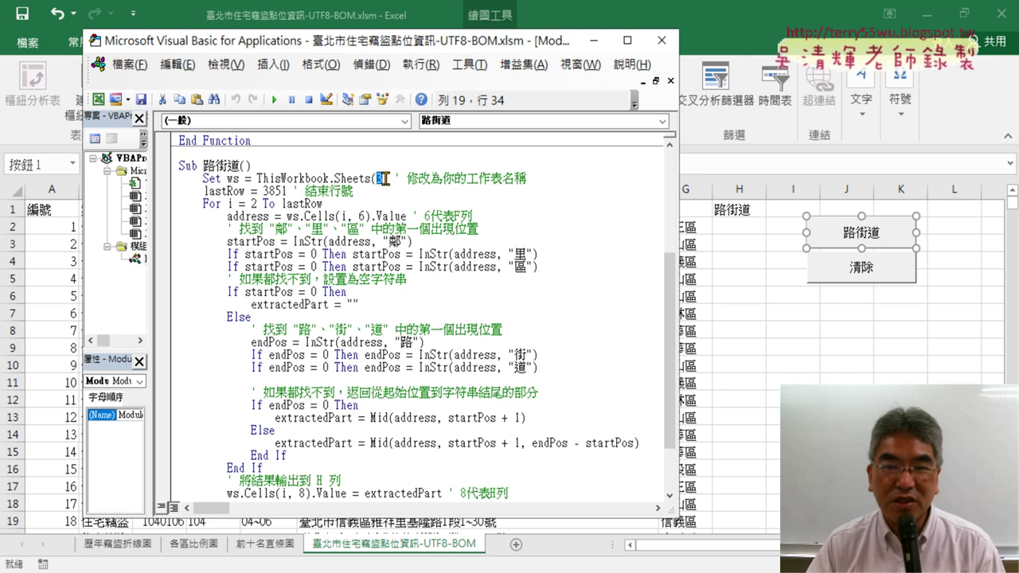
click(335, 178)
drag(334, 178, 386, 177)
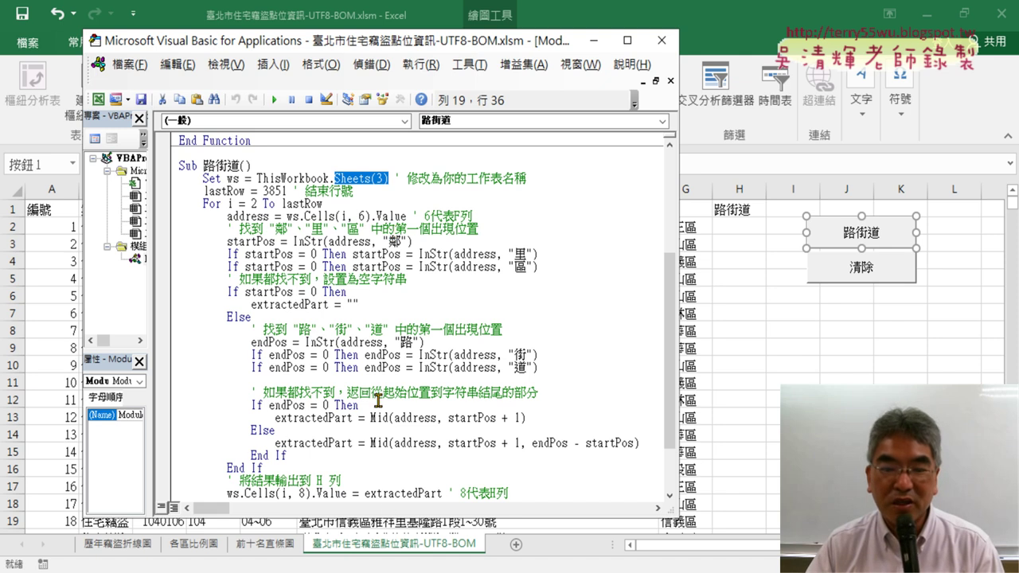
double_click(388, 548)
key(ctrl+c)
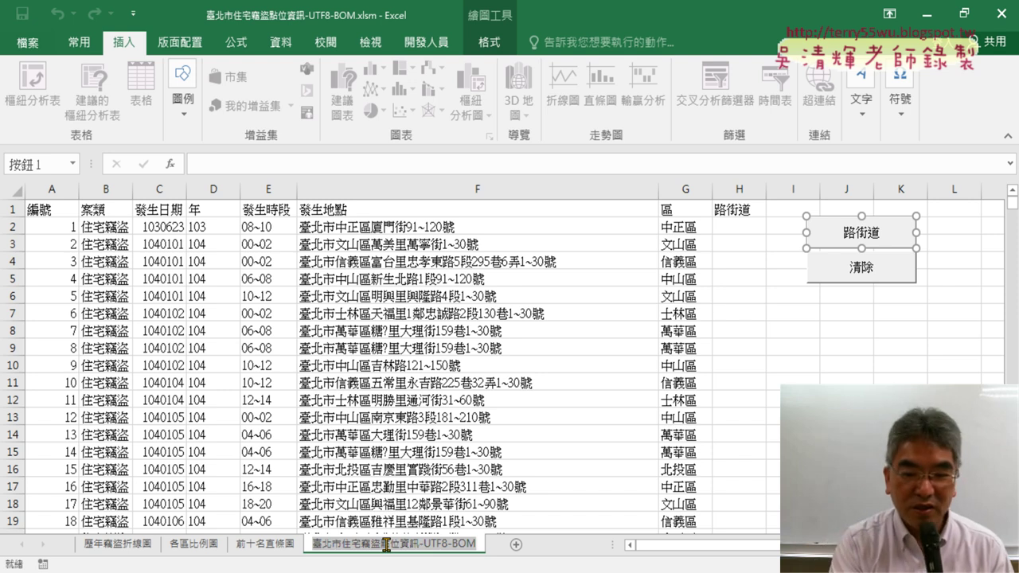
Confirm the sheet tab name, then open the 路街道 button's macro code via 指定巨集 and 編輯.
key(Return)
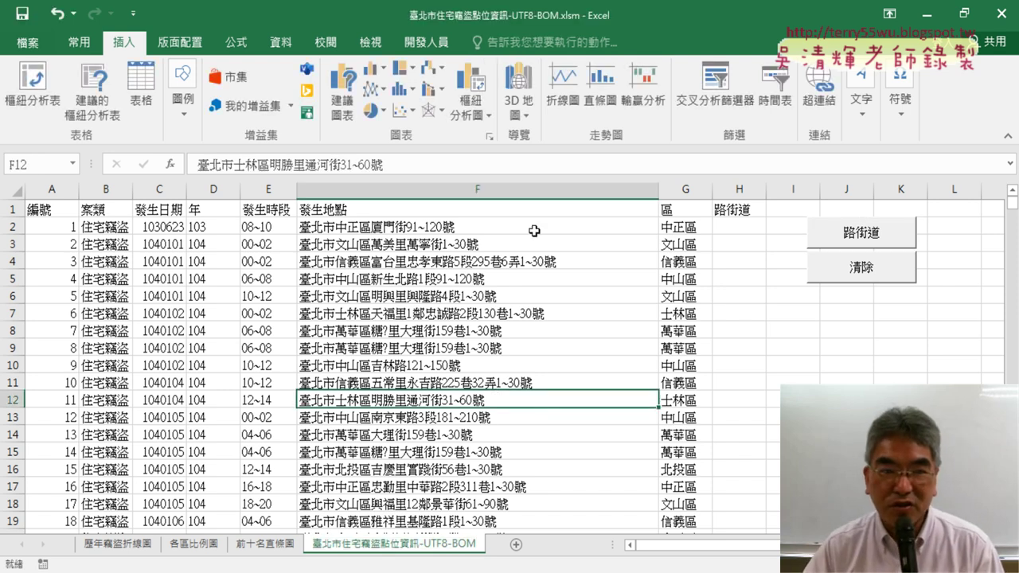
right_click(872, 233)
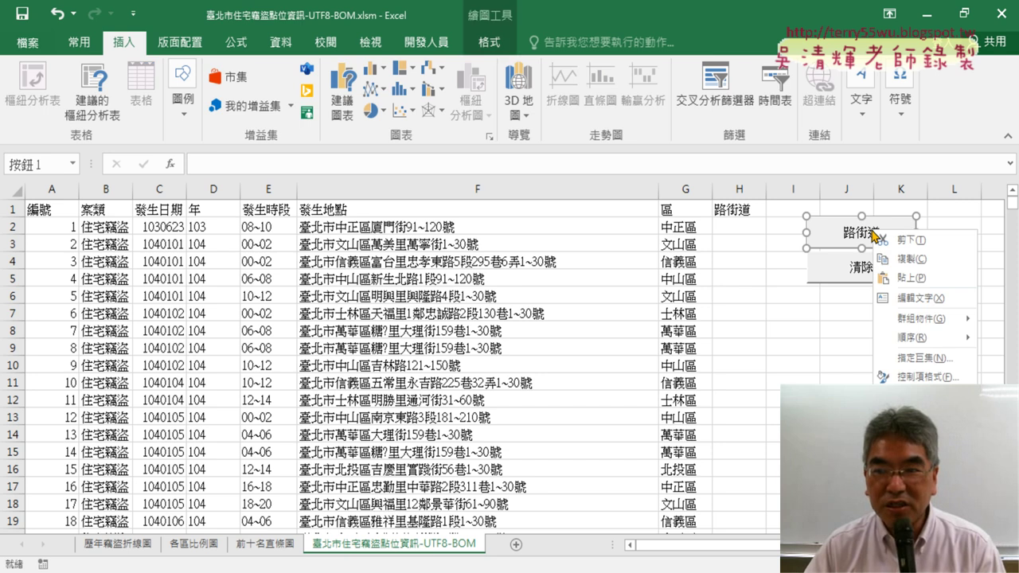
click(916, 358)
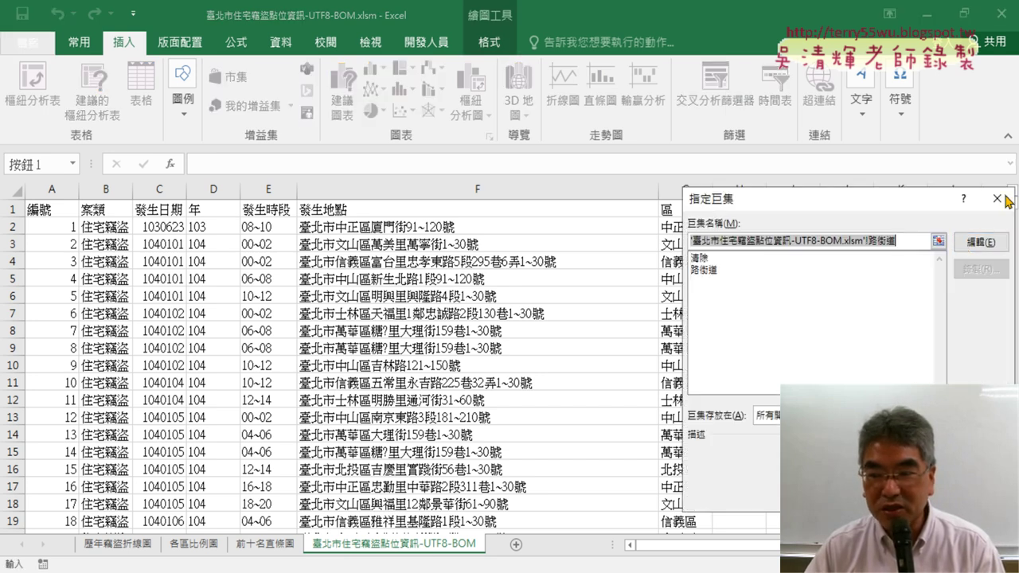
click(997, 199)
right_click(852, 232)
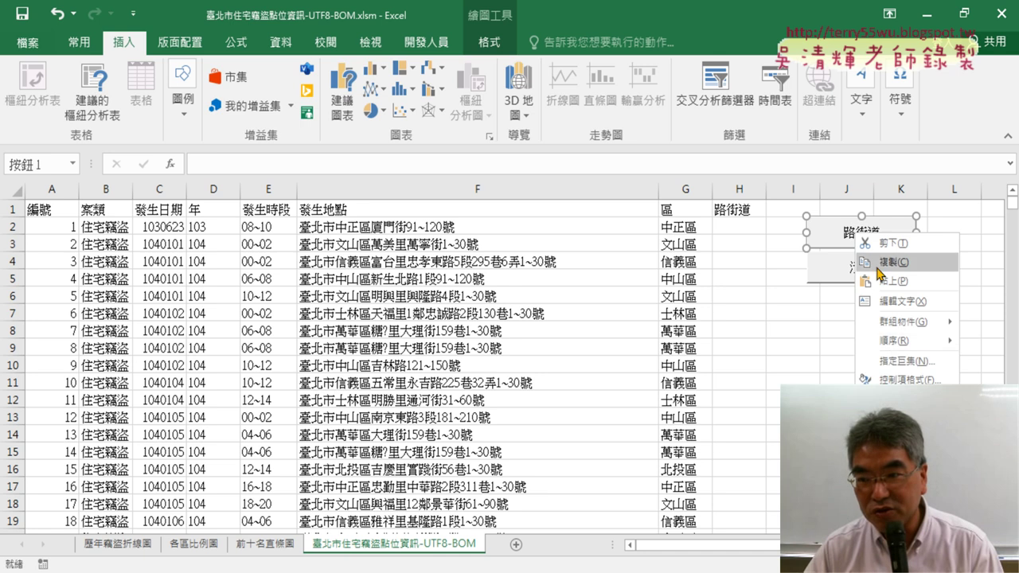
click(900, 357)
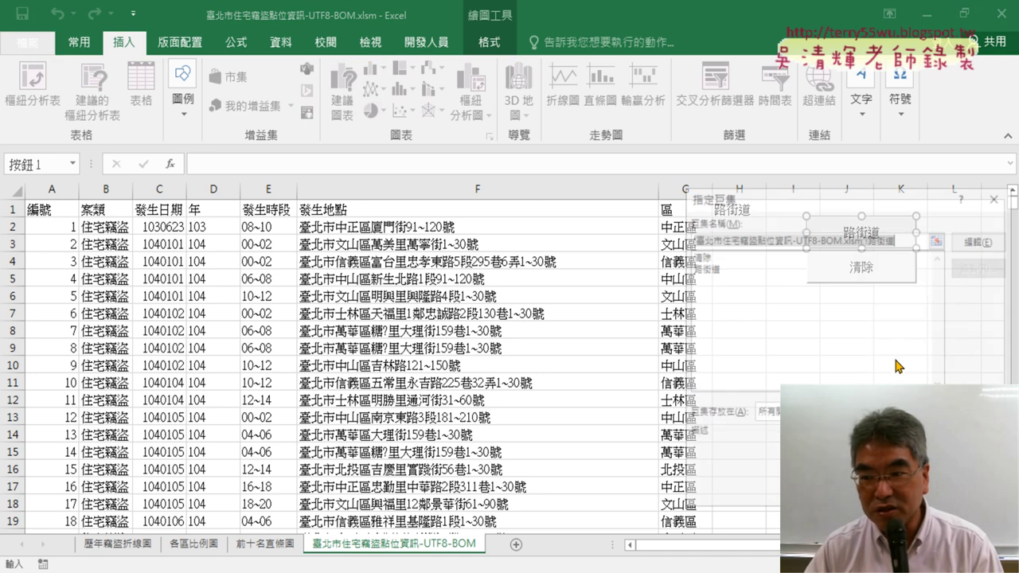
click(981, 239)
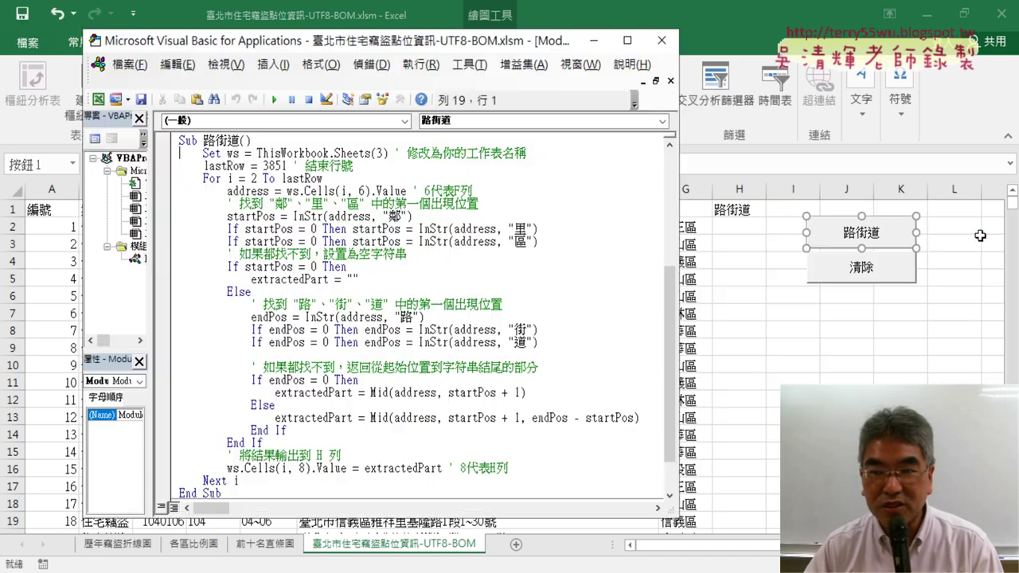
Change Sheets(3) to Sheets("臺北市住宅竊盜點位資訊-UTF8-BOM") in the macro code.
double_click(380, 153)
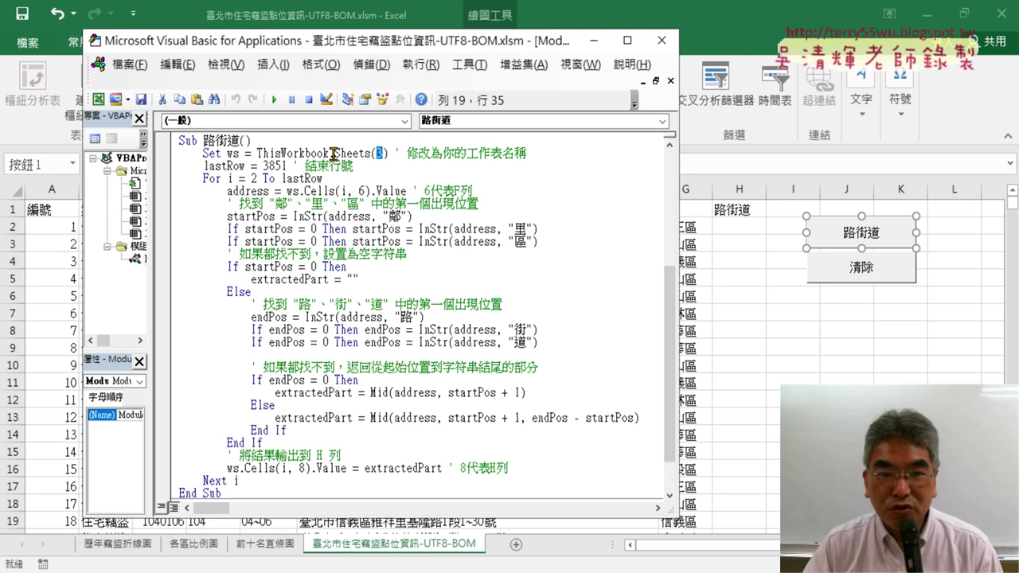
drag(334, 152, 370, 152)
click(379, 153)
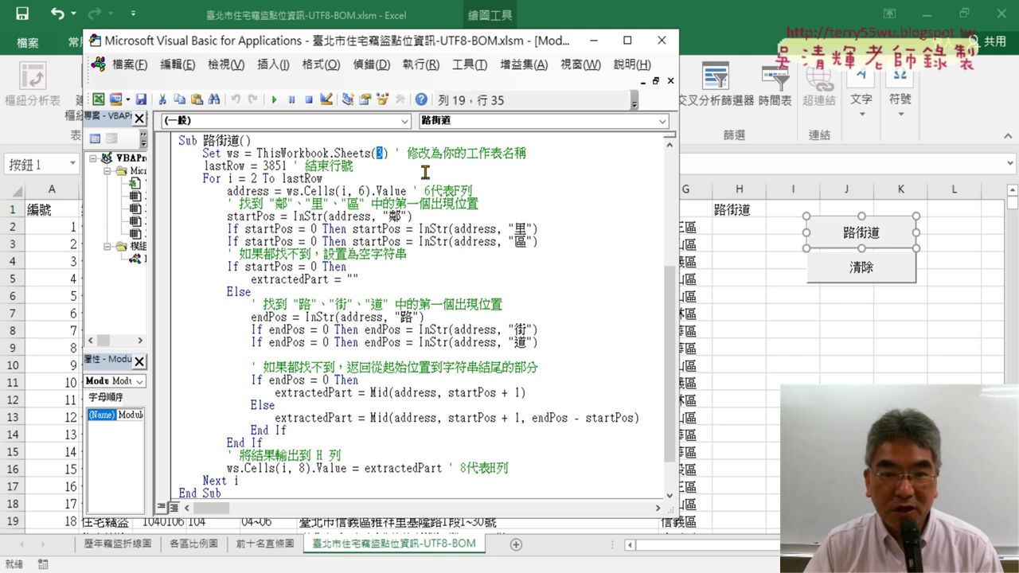
text("")
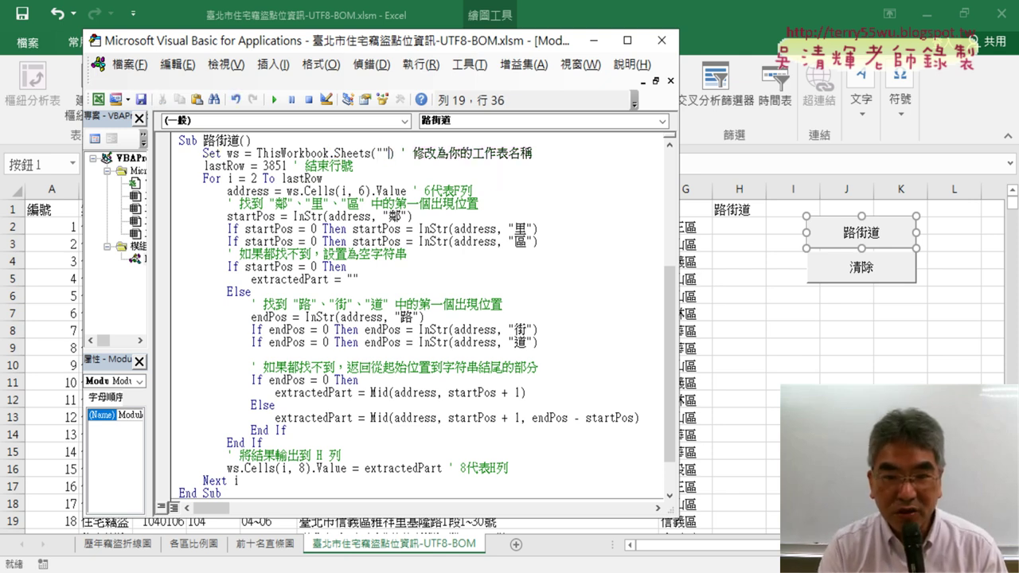
key(Left)
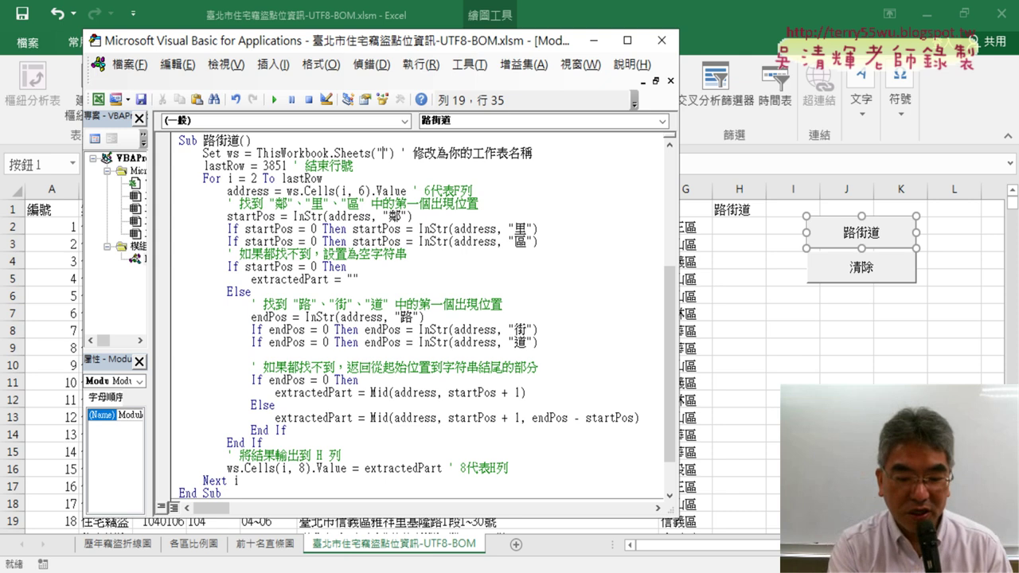
key(ctrl+v)
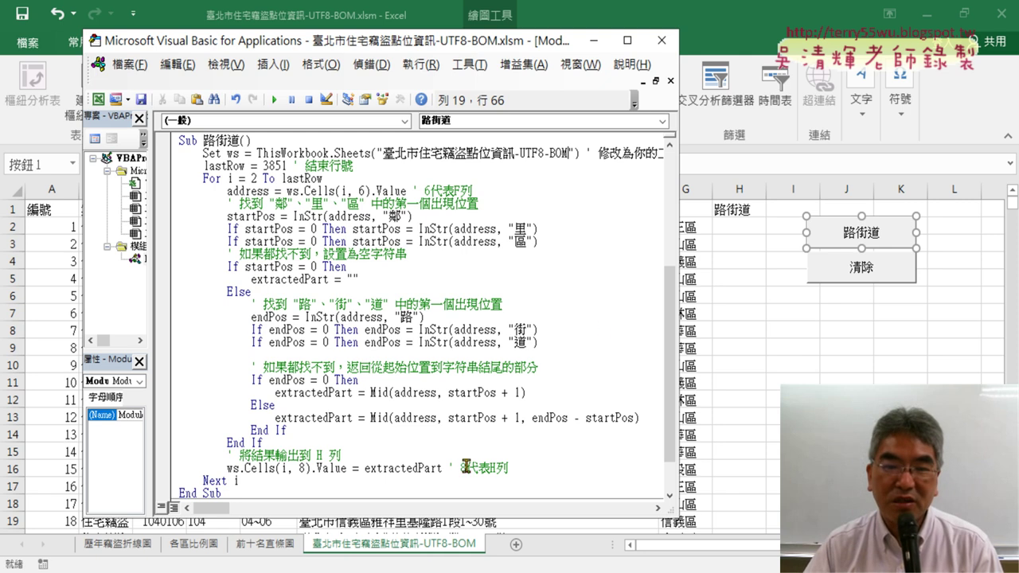
Back on the worksheet, test the 路街道 button: fill column H, clear it with 清除, then refill it.
click(833, 359)
click(862, 233)
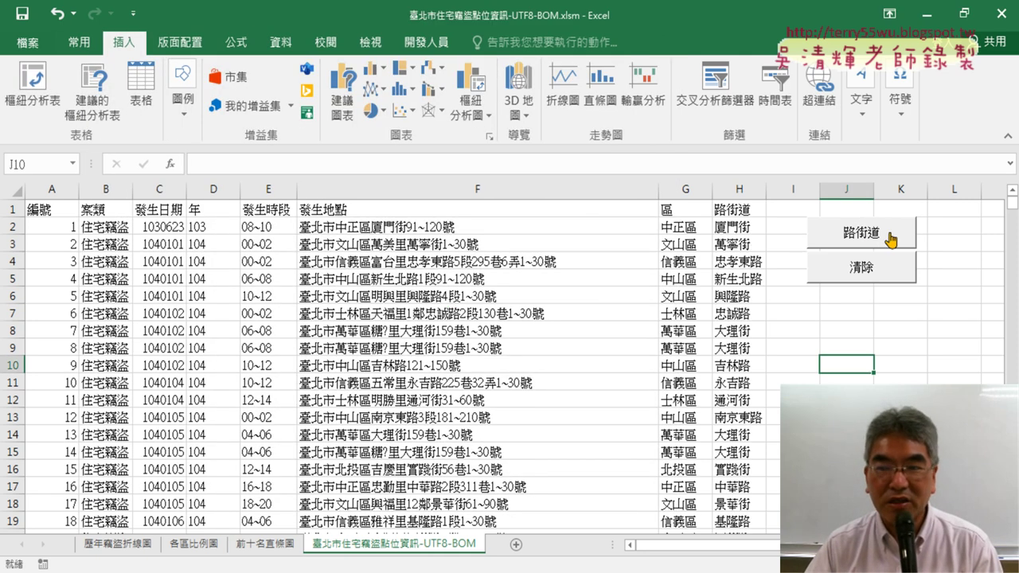
click(863, 267)
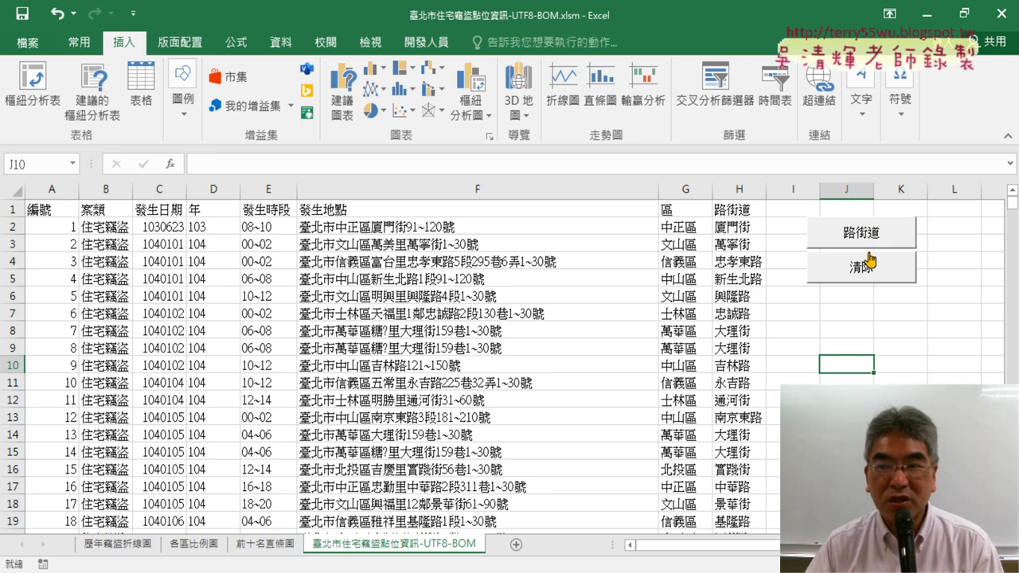
click(873, 230)
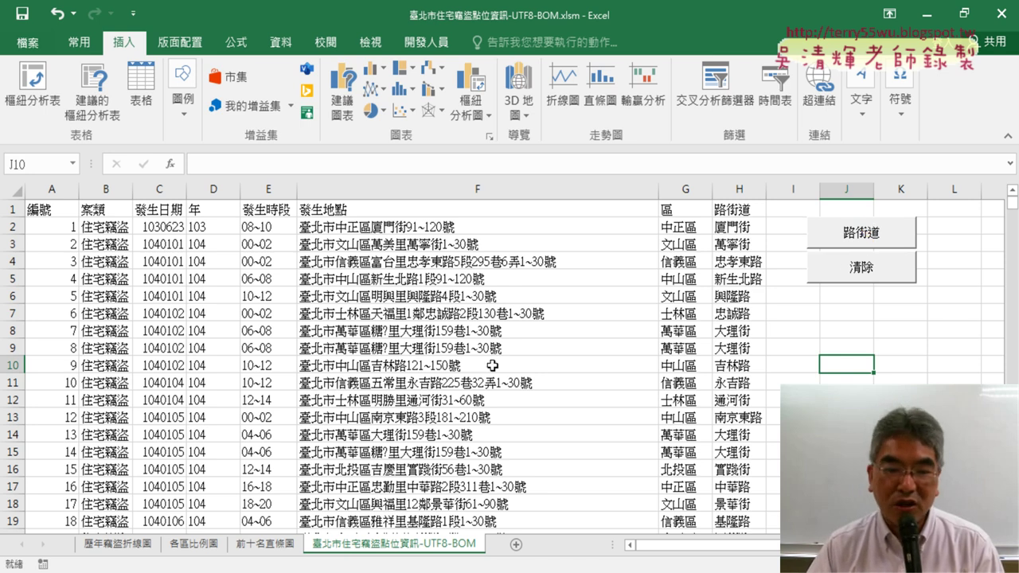
On the 歷年竊盜折線圖 sheet, delete the yearly line chart and undo to restore it.
click(137, 546)
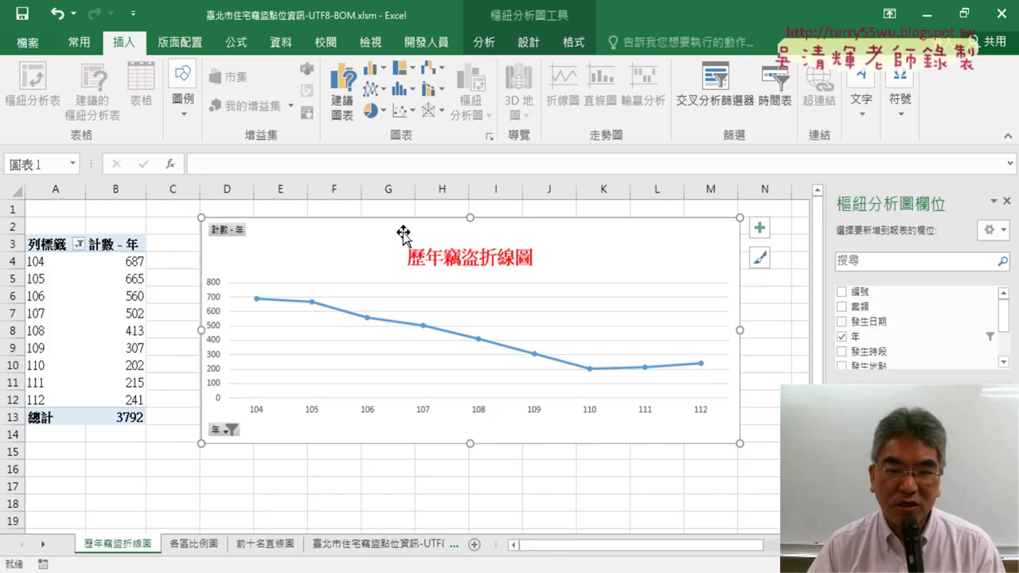
key(Delete)
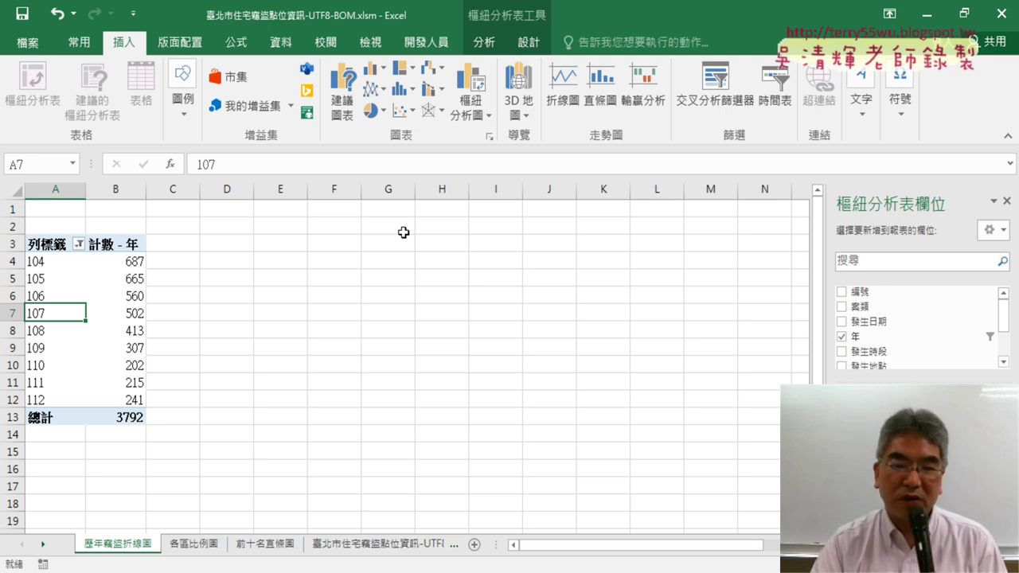
key(ctrl+z)
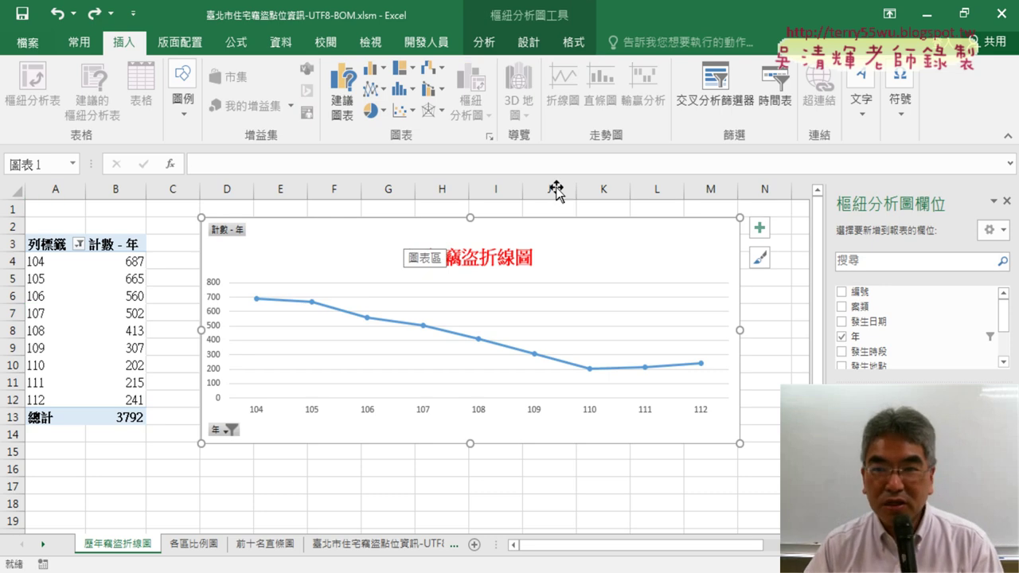
Browse the chart's 分析, 設計 and 格式 ribbon options, then the pivot table options from cell B8.
click(488, 49)
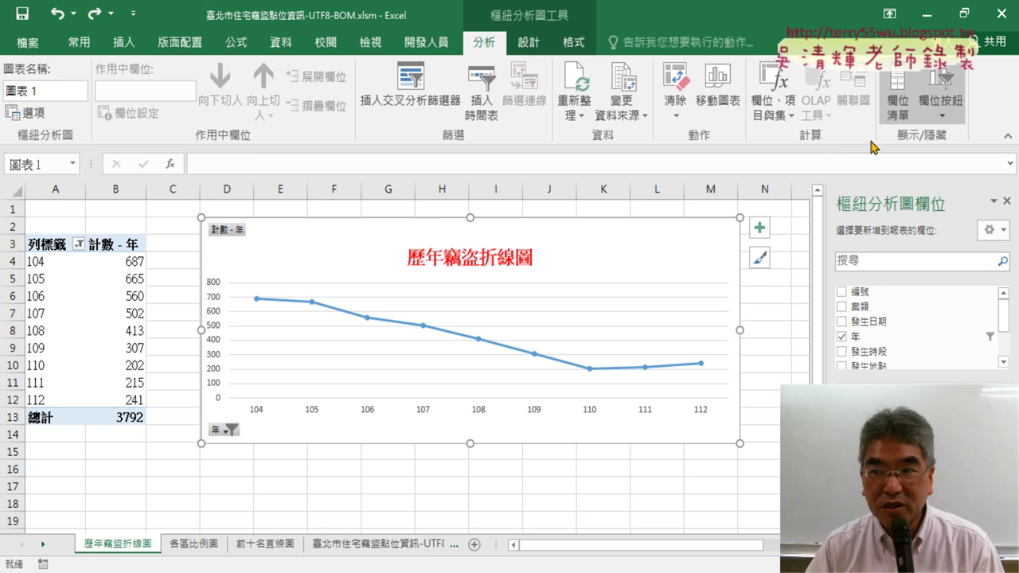
click(529, 46)
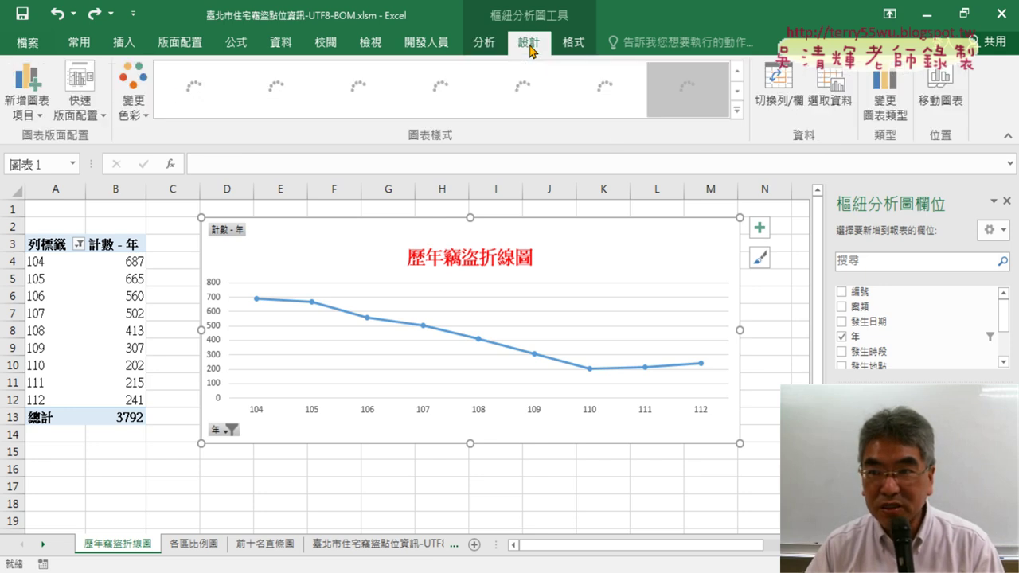
click(573, 43)
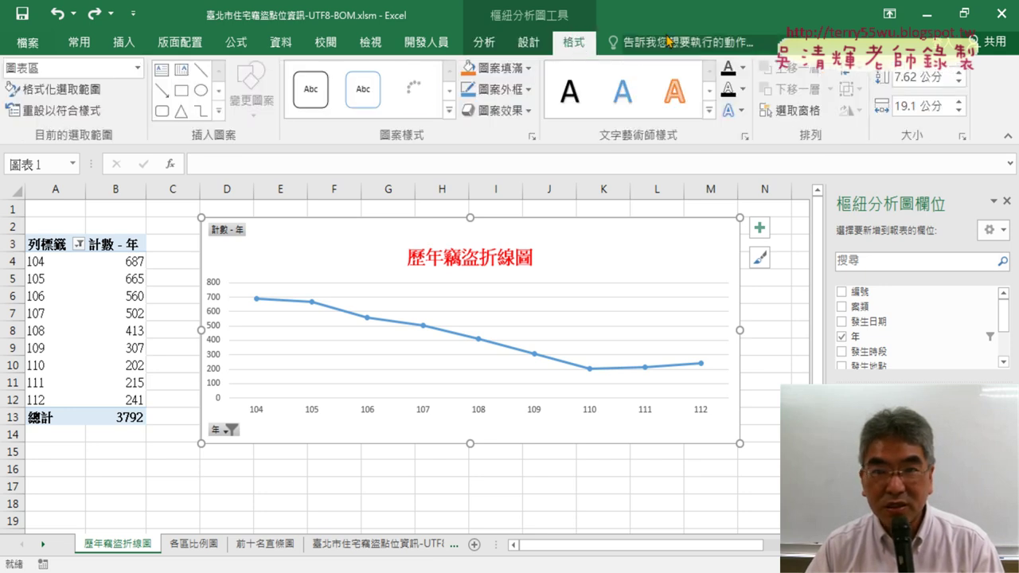
click(113, 326)
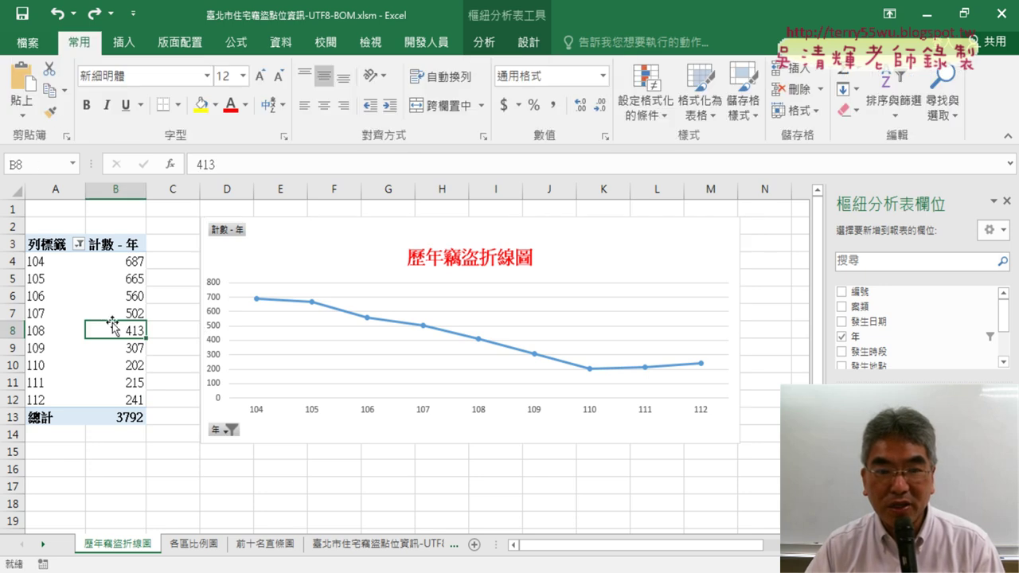
click(477, 46)
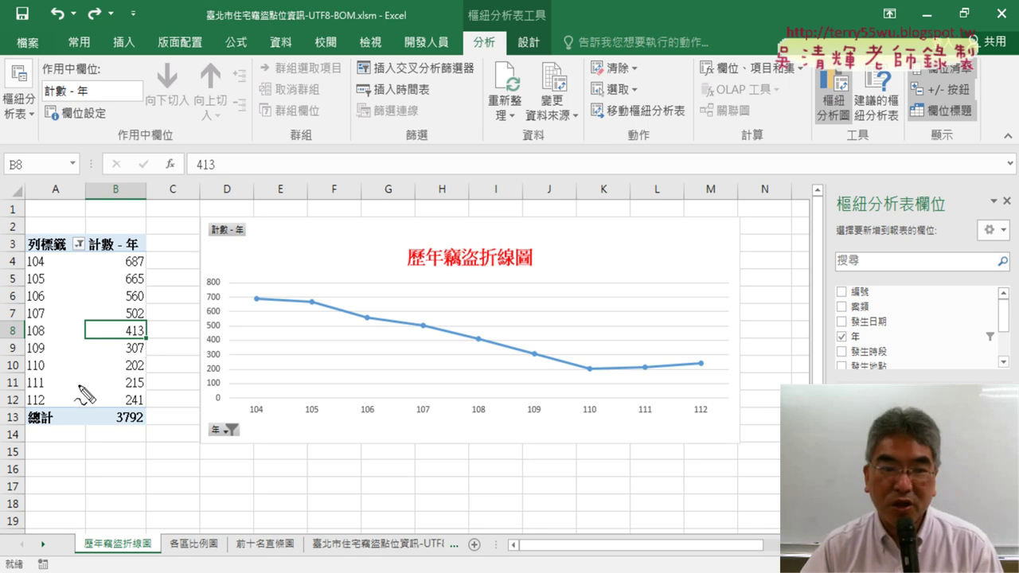
Select areas of the yearly pivot table and chart to review them, then cancel with Escape.
drag(24, 235, 22, 434)
mouse_move(38, 236)
mouse_down()
mouse_move(161, 419)
mouse_move(39, 434)
mouse_up()
mouse_move(77, 299)
mouse_down()
mouse_move(79, 347)
mouse_move(95, 344)
mouse_up()
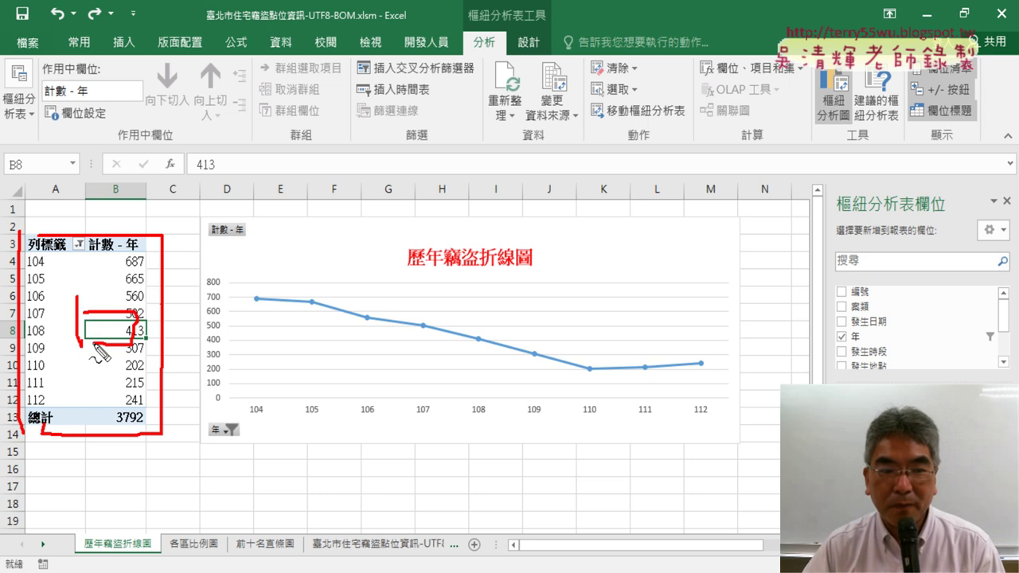
mouse_move(115, 291)
mouse_down()
mouse_move(506, 50)
mouse_move(804, 91)
mouse_move(842, 136)
mouse_move(777, 232)
mouse_up()
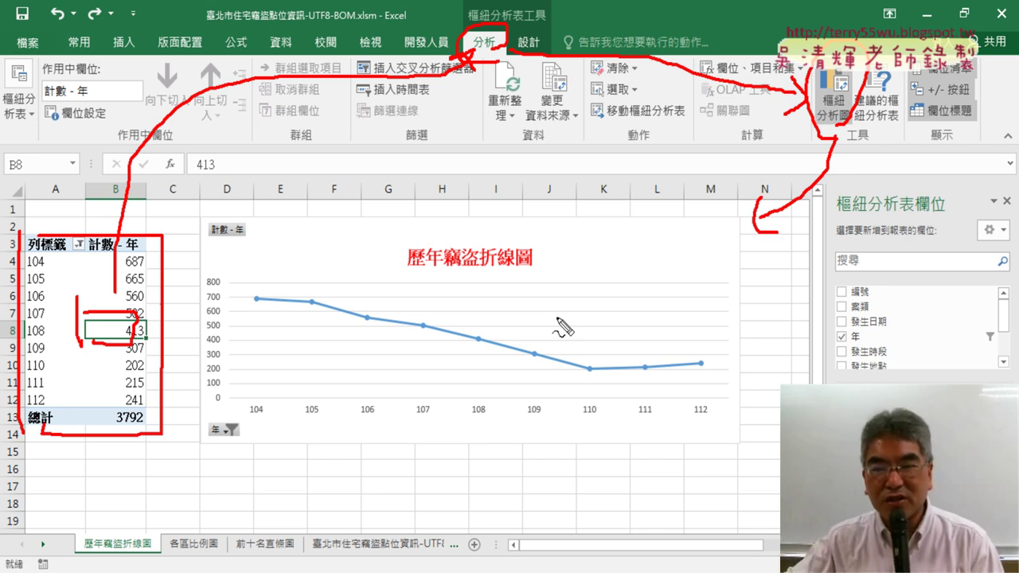
key(Escape)
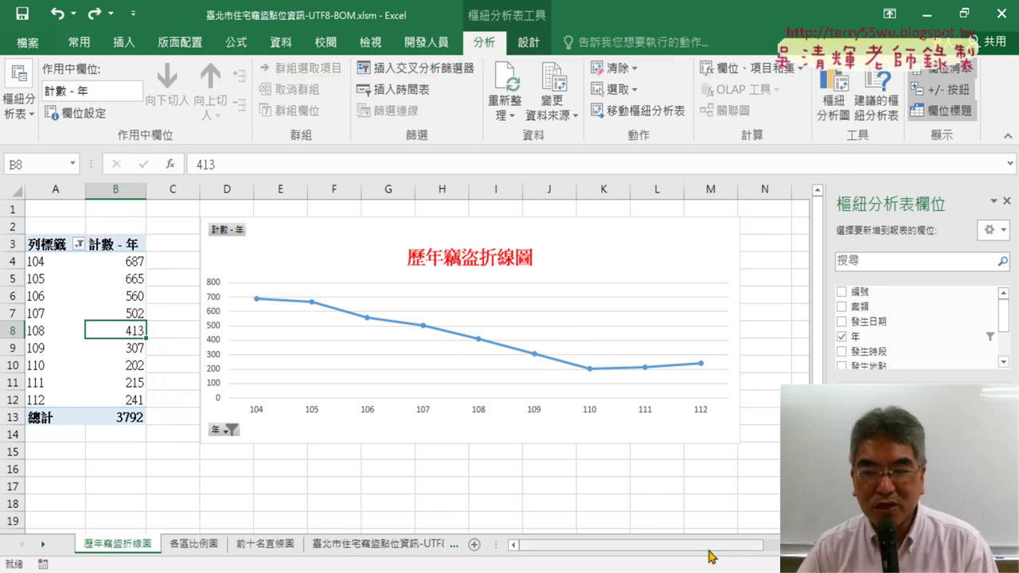
Scroll the sheet right, then switch to the Chrome window with Alt+Tab.
scroll(769, 291, right, 1)
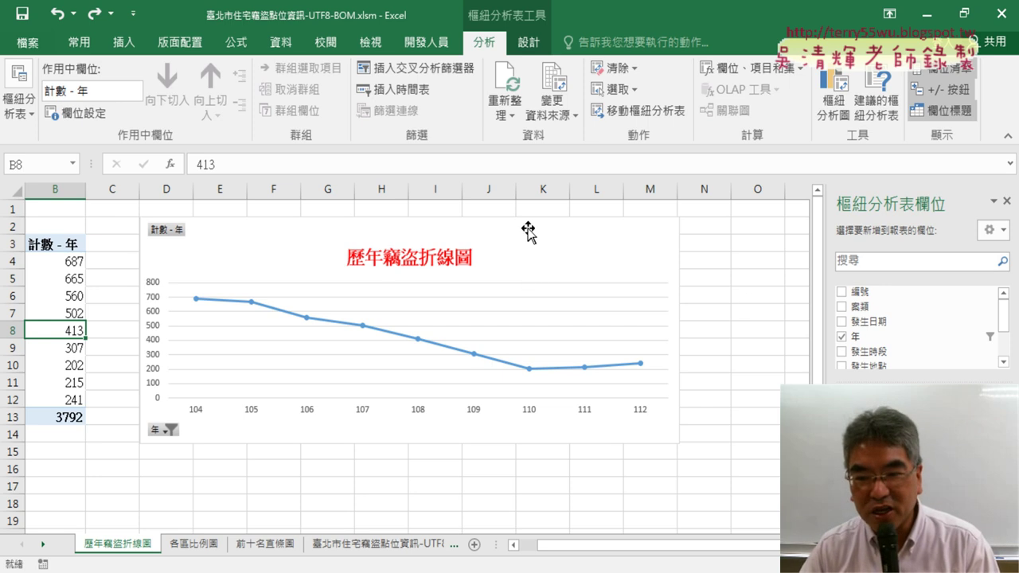
mouse_move(429, 345)
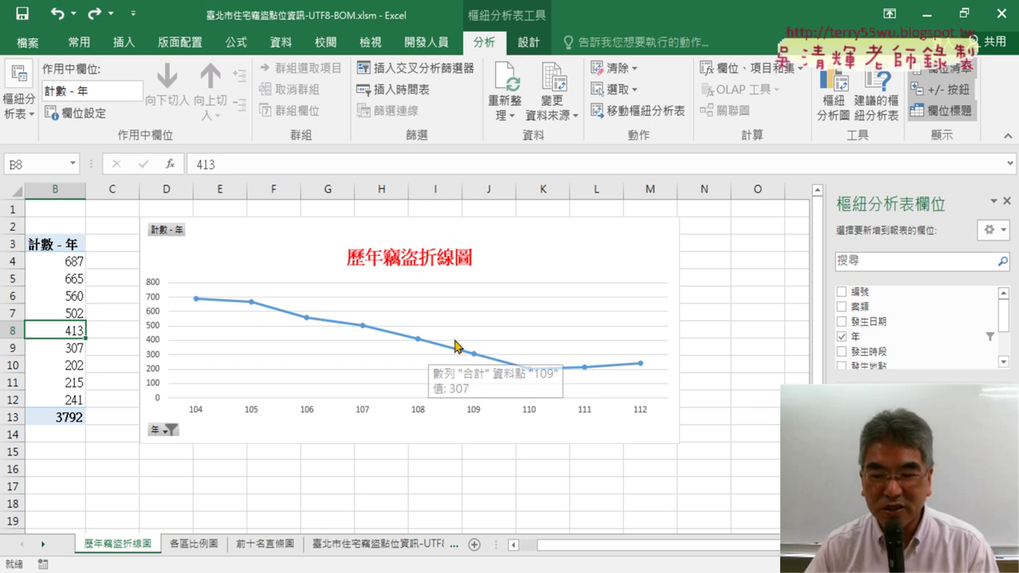
key(alt+Tab)
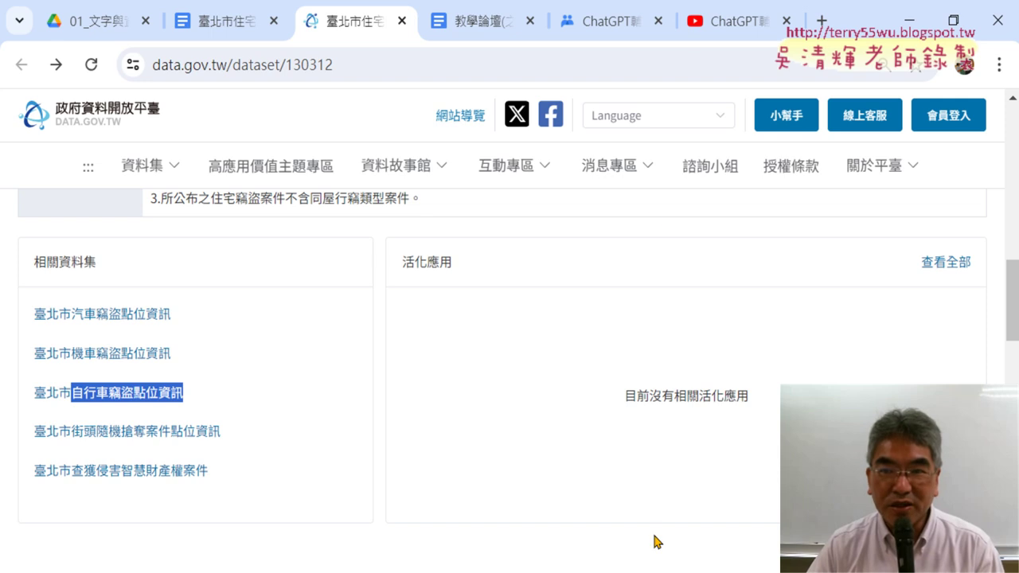
Switch to the ChatGPT Google Groups tab showing the fifth-lesson post and its outline.
click(593, 27)
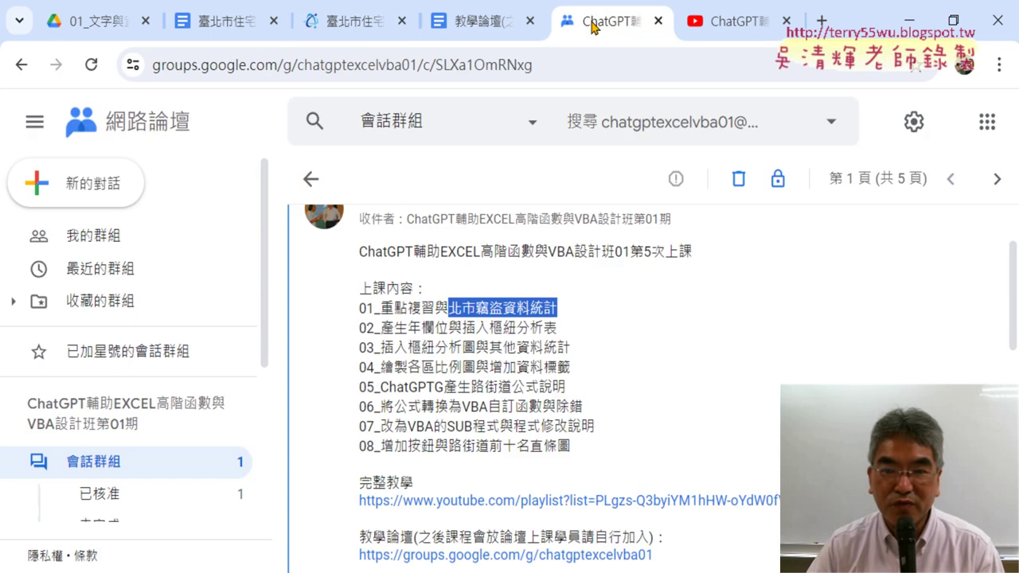